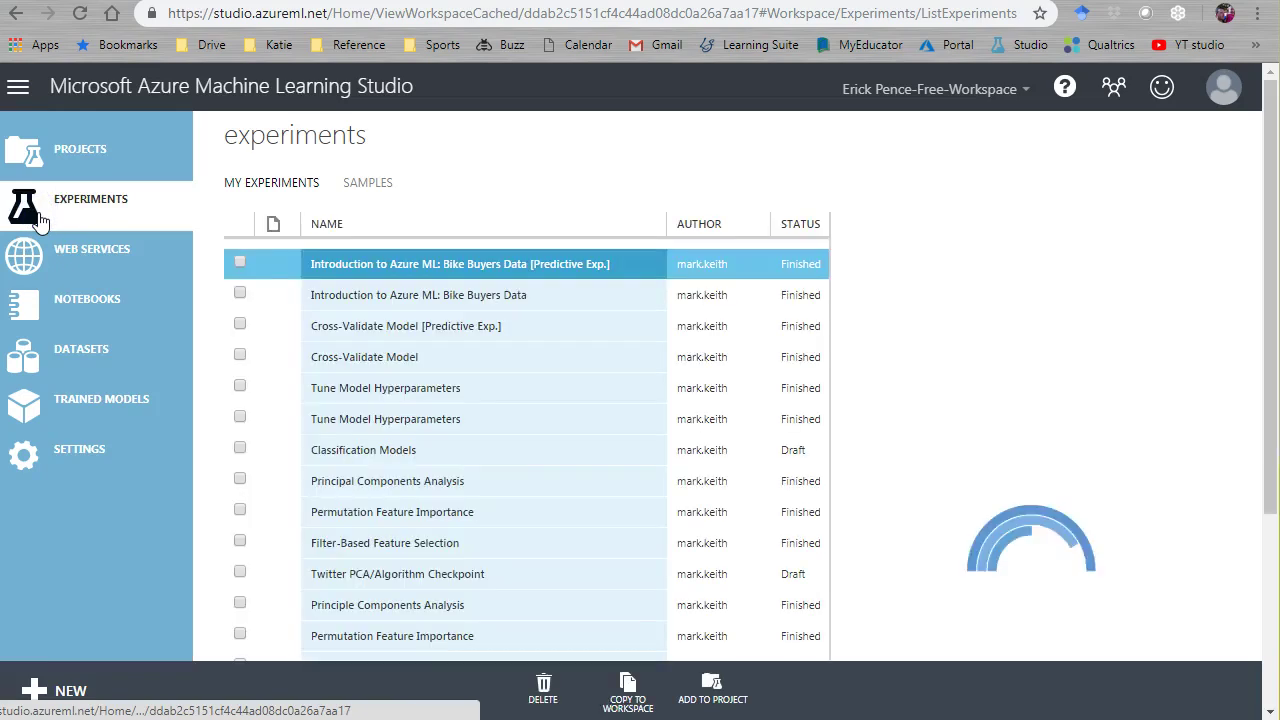
Step: Open the Bike Buyers Data [Predictive Exp.] experiment and switch to its Training experiment view
click(466, 264)
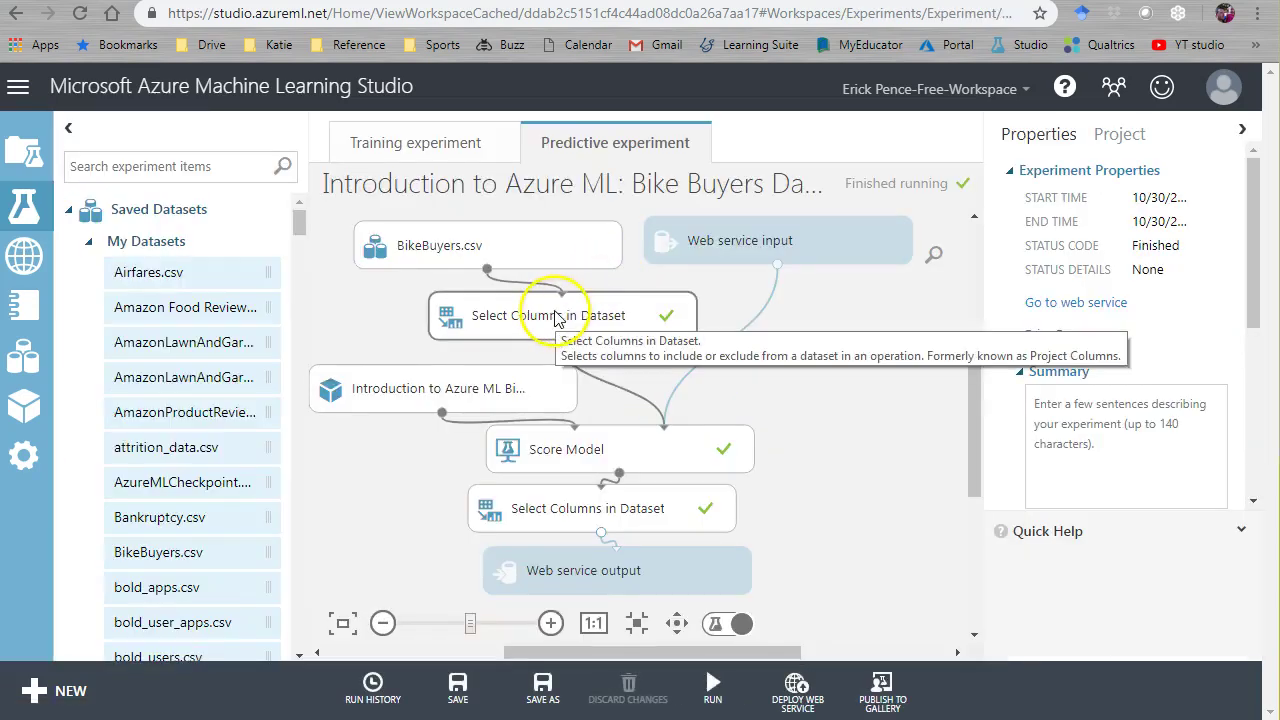
click(418, 145)
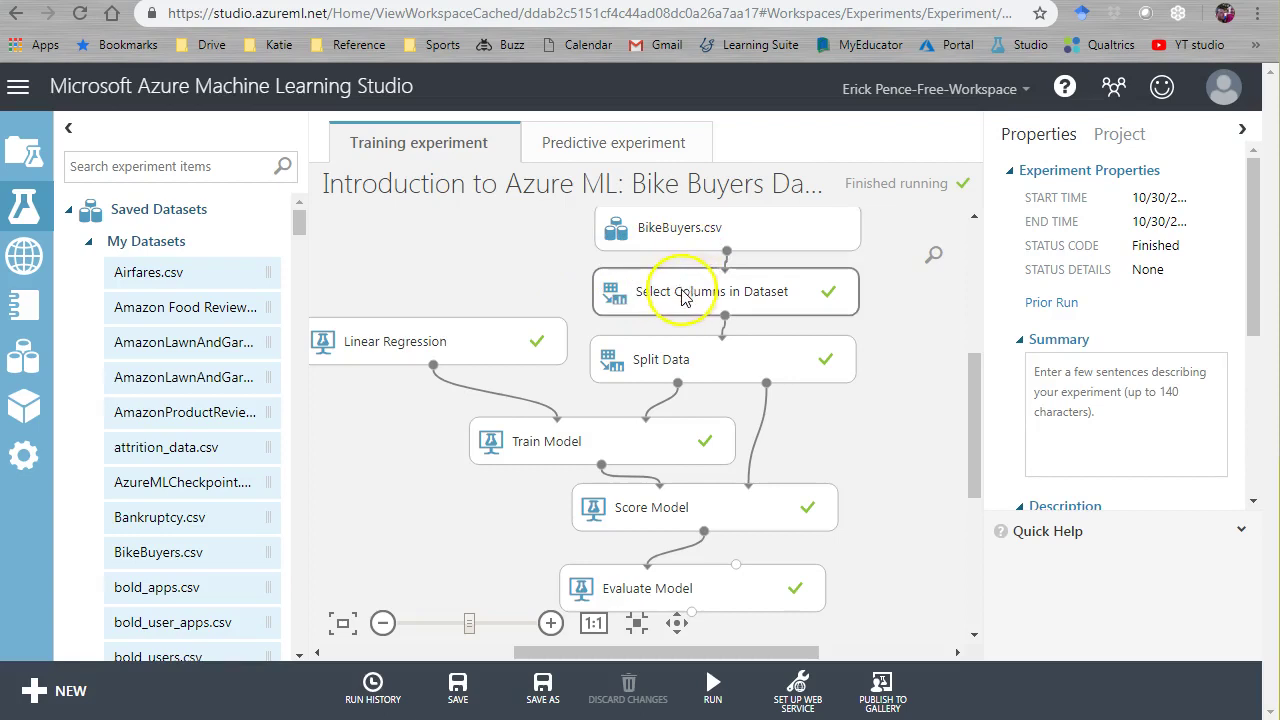
Step: Check the columns kept by Select Columns in Dataset, then return to the Predictive experiment graph
click(623, 272)
mouse_move(1076, 318)
mouse_down()
mouse_move(1064, 320)
mouse_move(1108, 320)
mouse_move(1072, 318)
mouse_up()
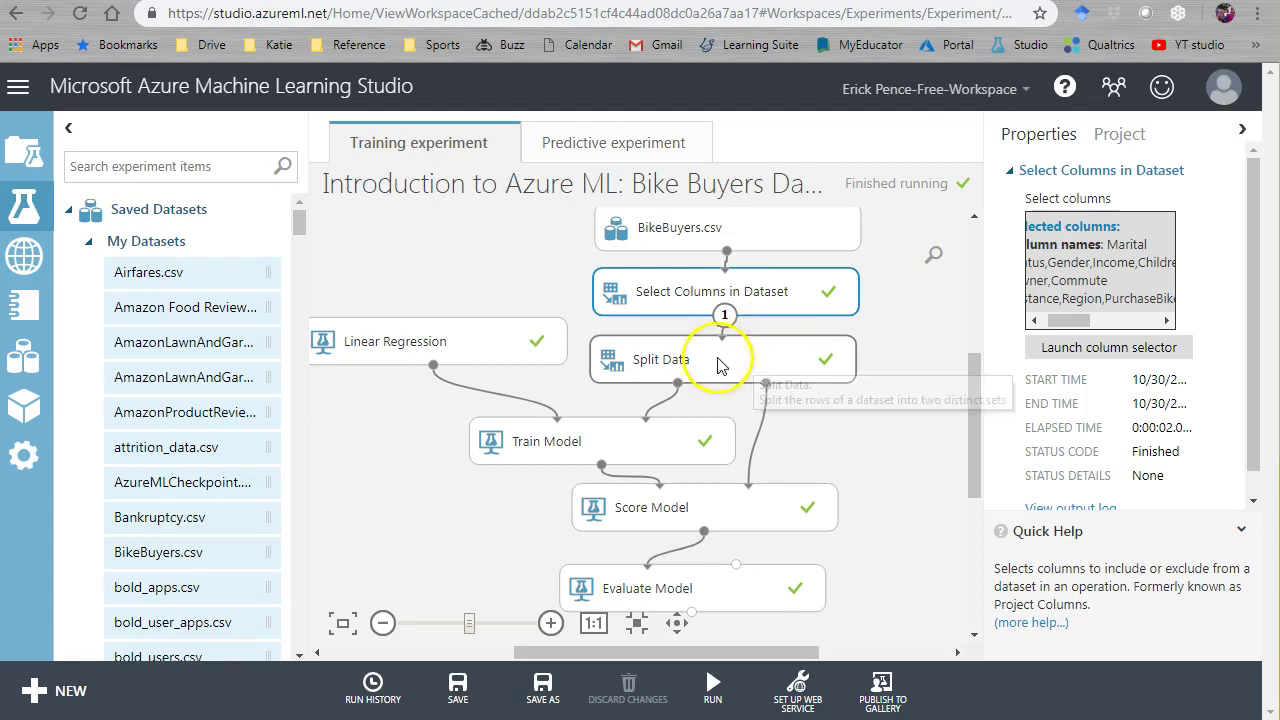
click(606, 146)
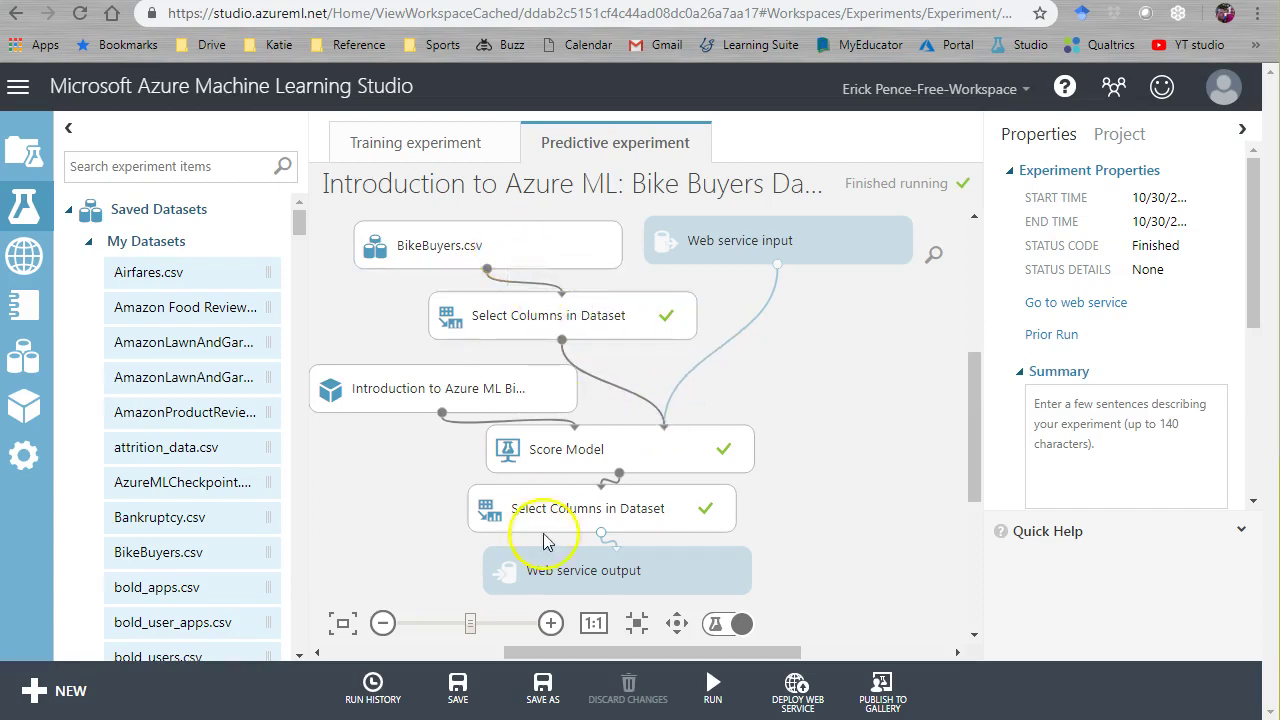
Step: Align Select Columns, Score Model and Web service output, then deploy, confirming the overwrite prompt
drag(550, 512, 589, 508)
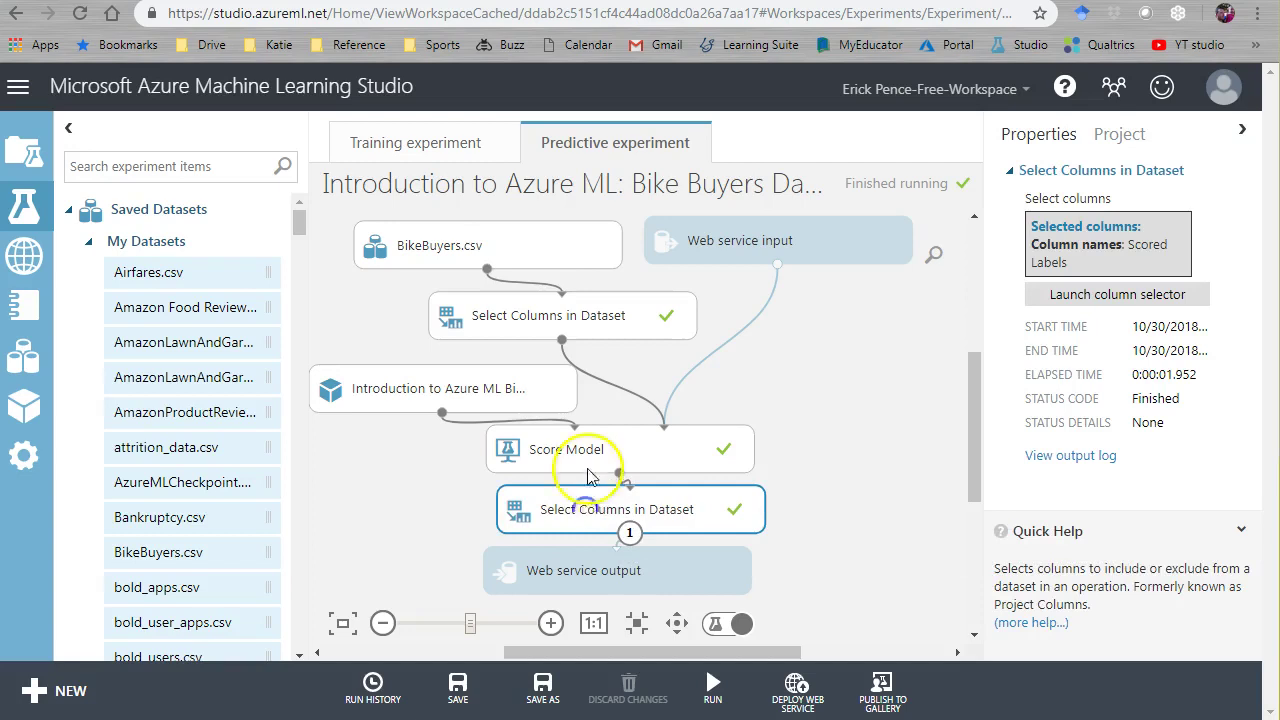
drag(589, 451, 606, 449)
drag(624, 580, 643, 581)
drag(671, 509, 668, 517)
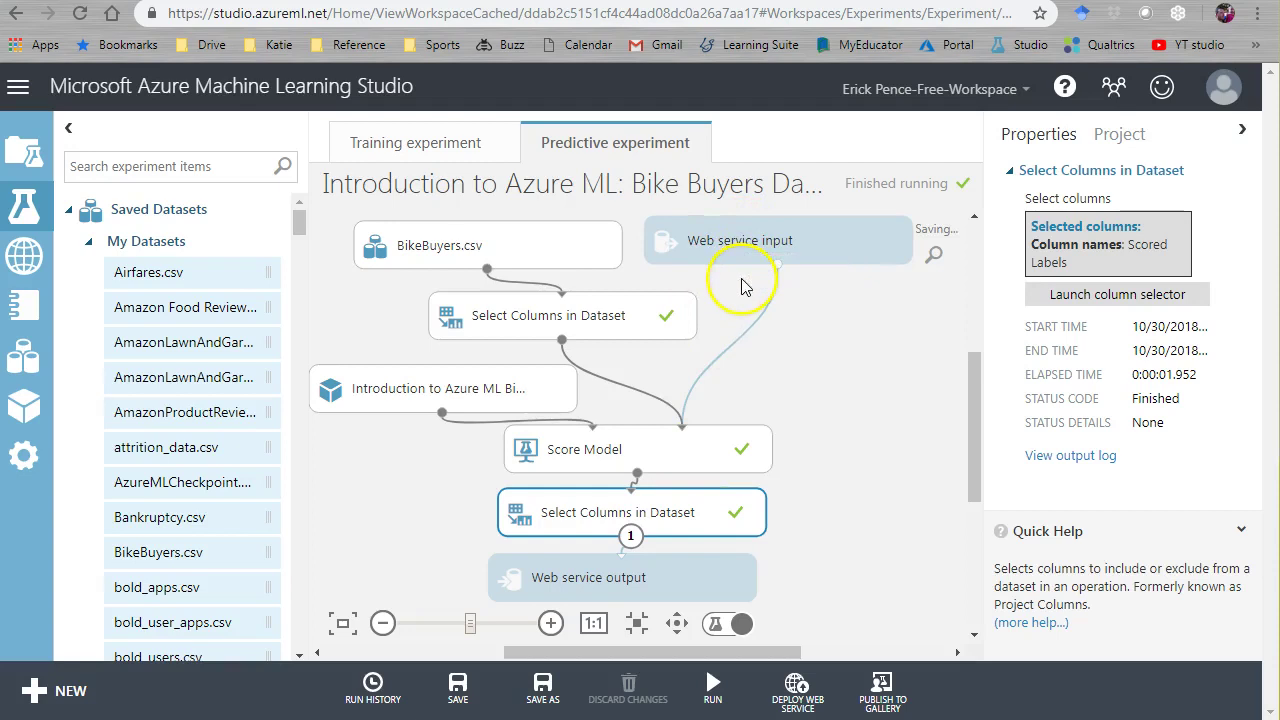
click(800, 688)
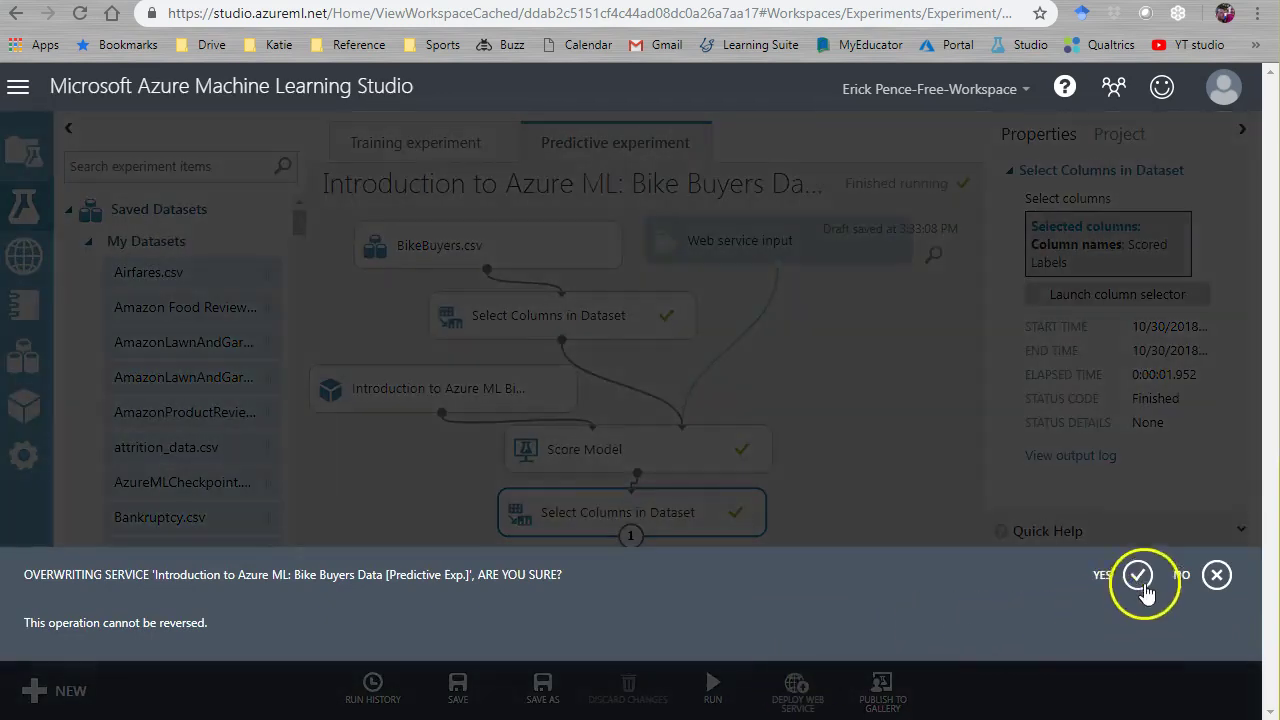
click(1217, 574)
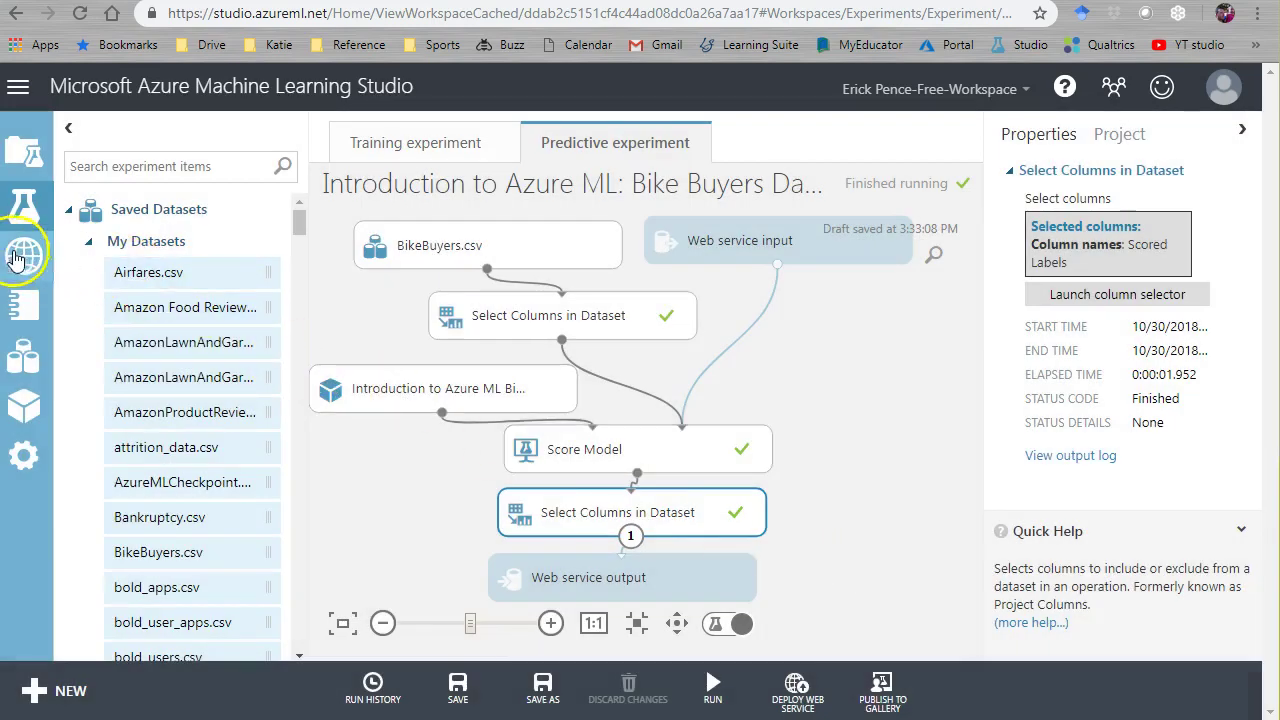
Step: Open the Introduction to Azure ML: Bike Buyers Data [Predictive Exp.] web service dashboard
click(26, 254)
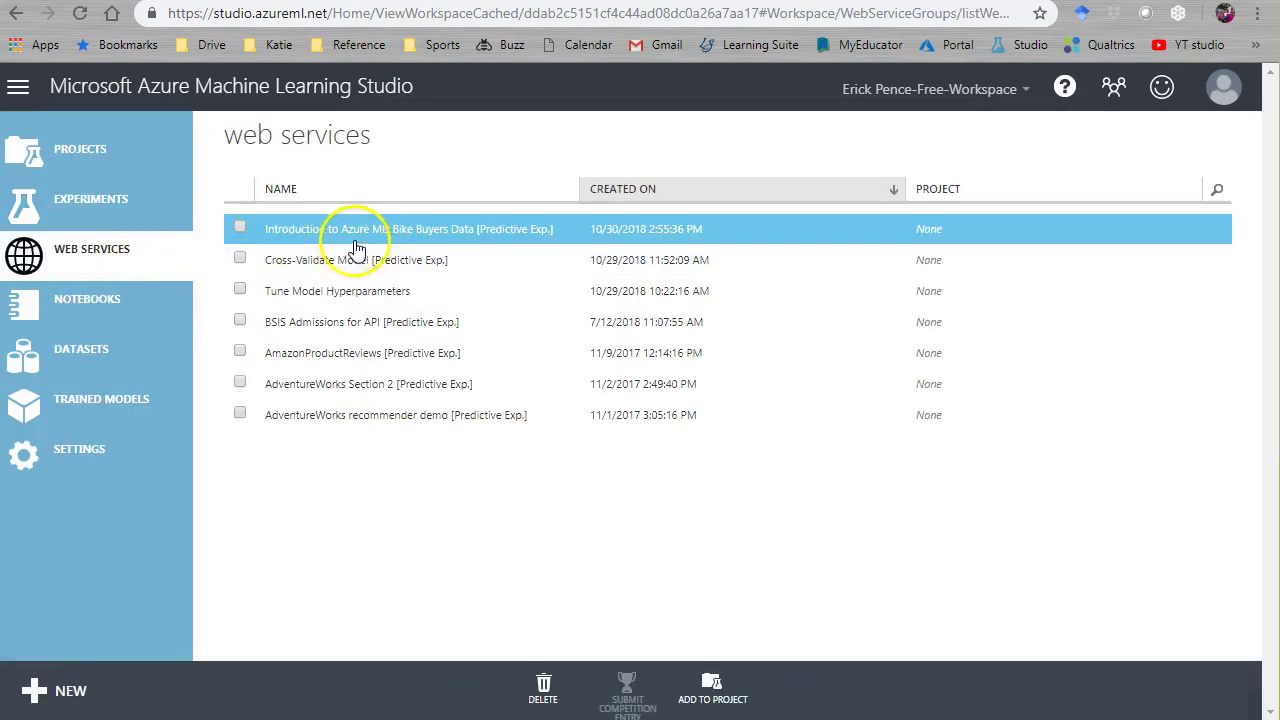
click(376, 236)
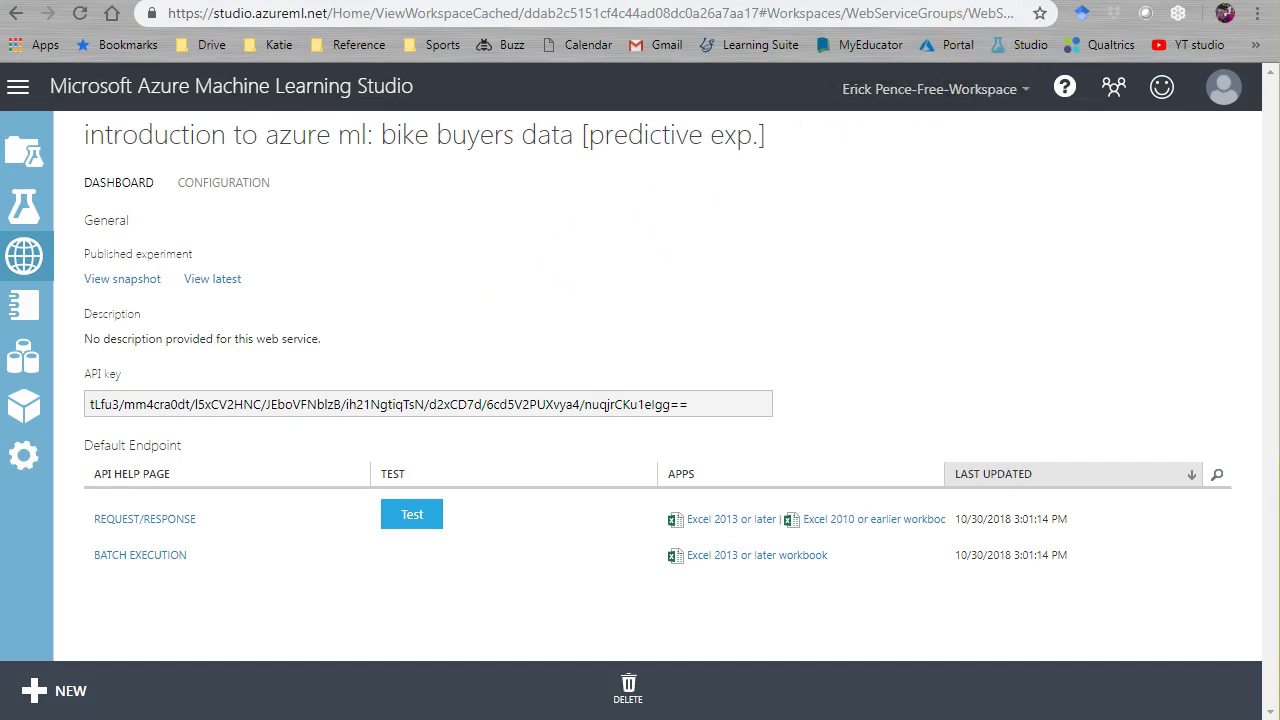
Step: Open getpostman.com in a new Chrome tab
key(ctrl+t)
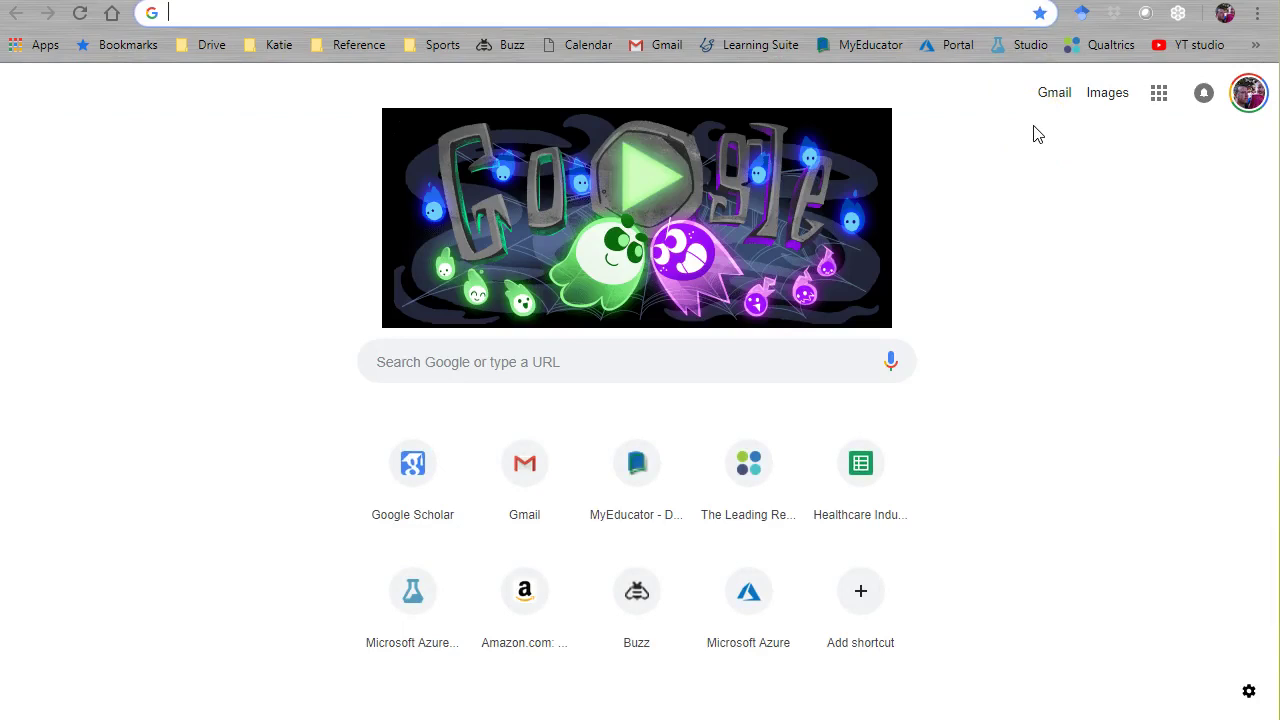
text(get)
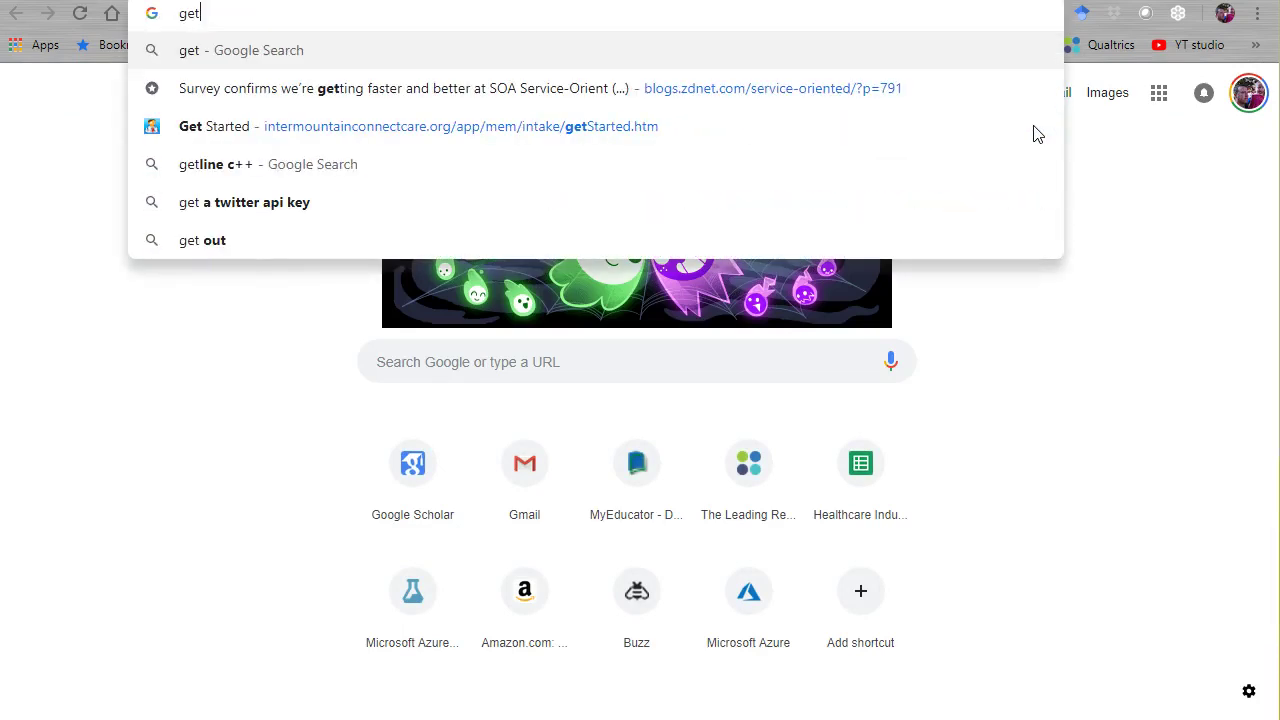
text(postman.c)
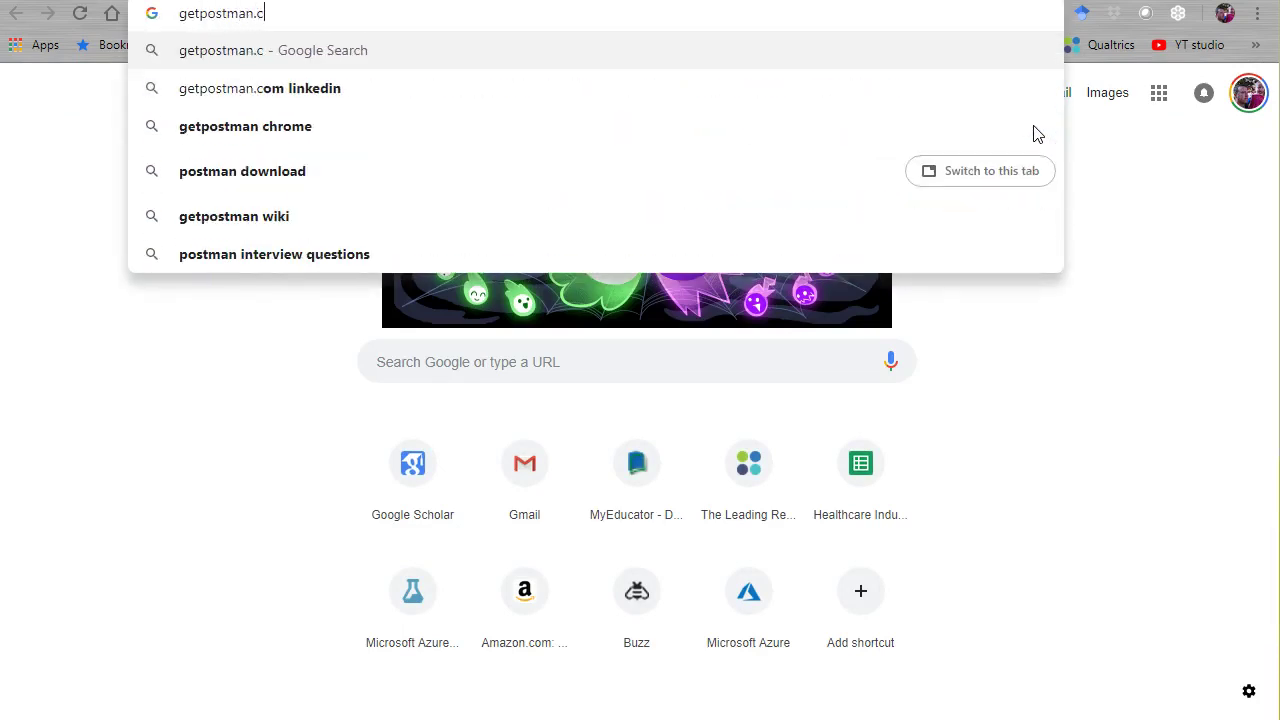
text(om)
key(Return)
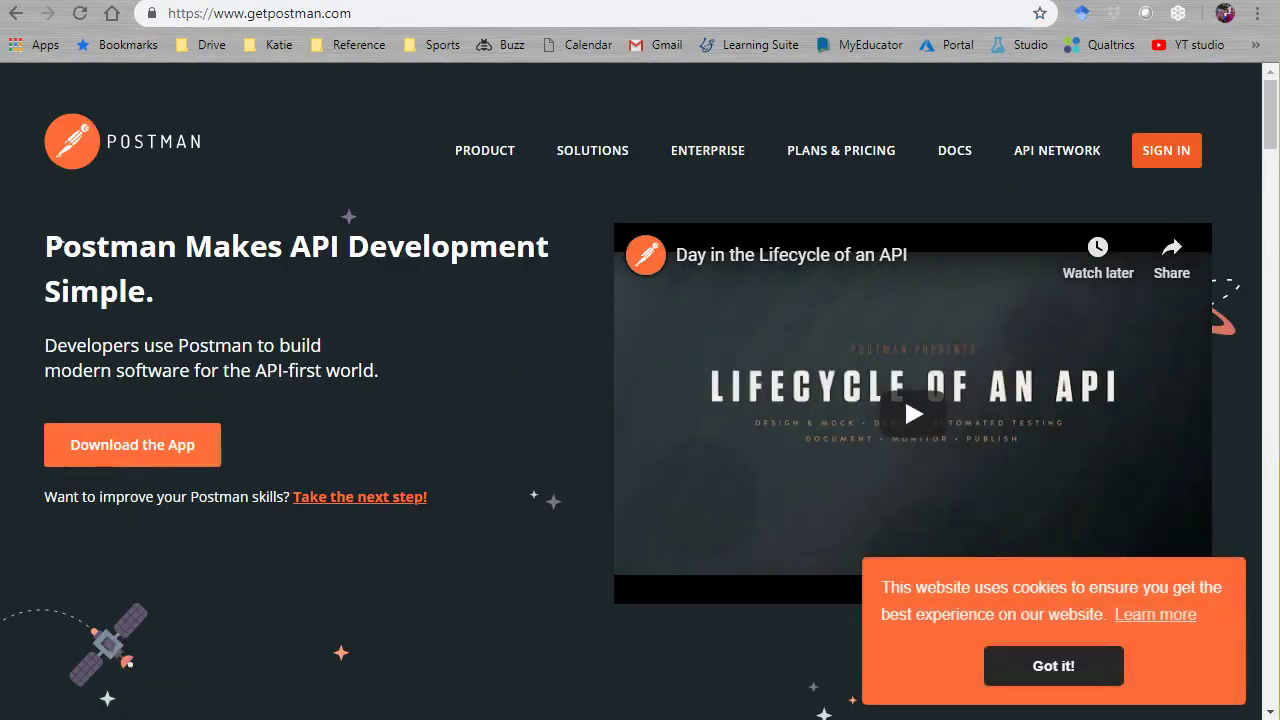
key(super+s)
Step: Search the Start menu for 'post' to launch the Postman app, closing the stray Bing window
text(postmahn)
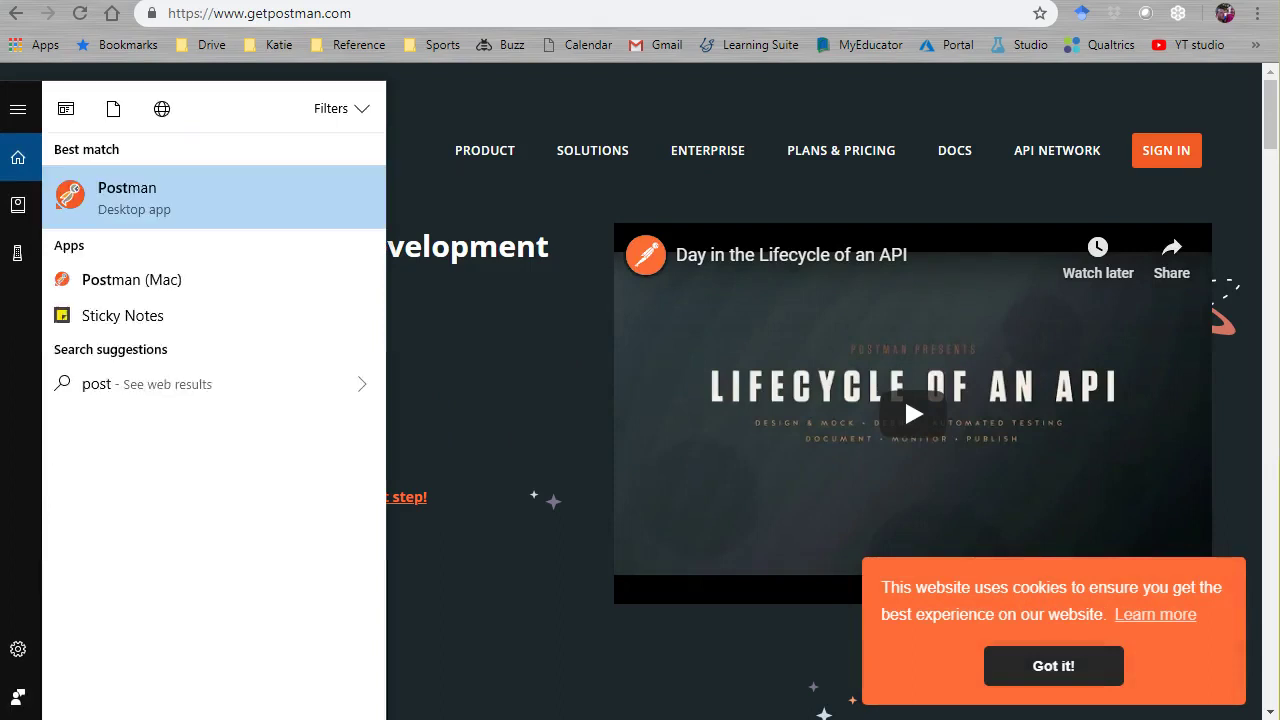
key(Escape)
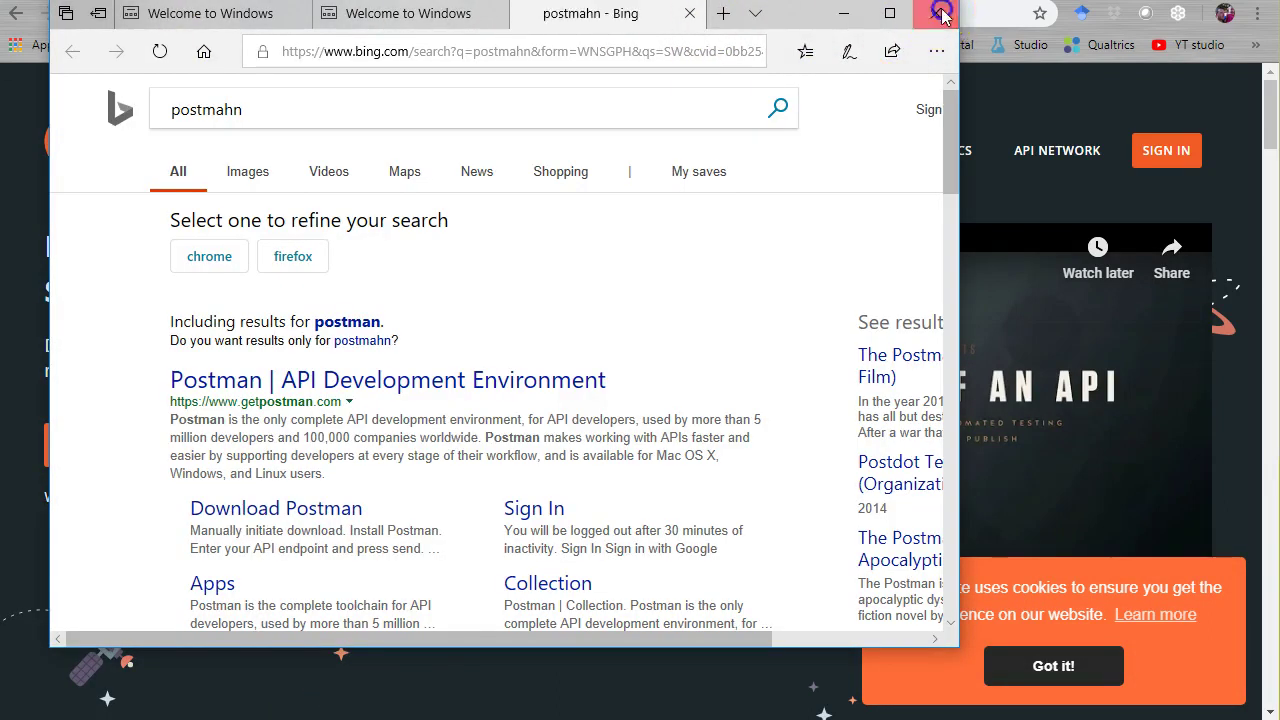
click(935, 13)
key(super+s)
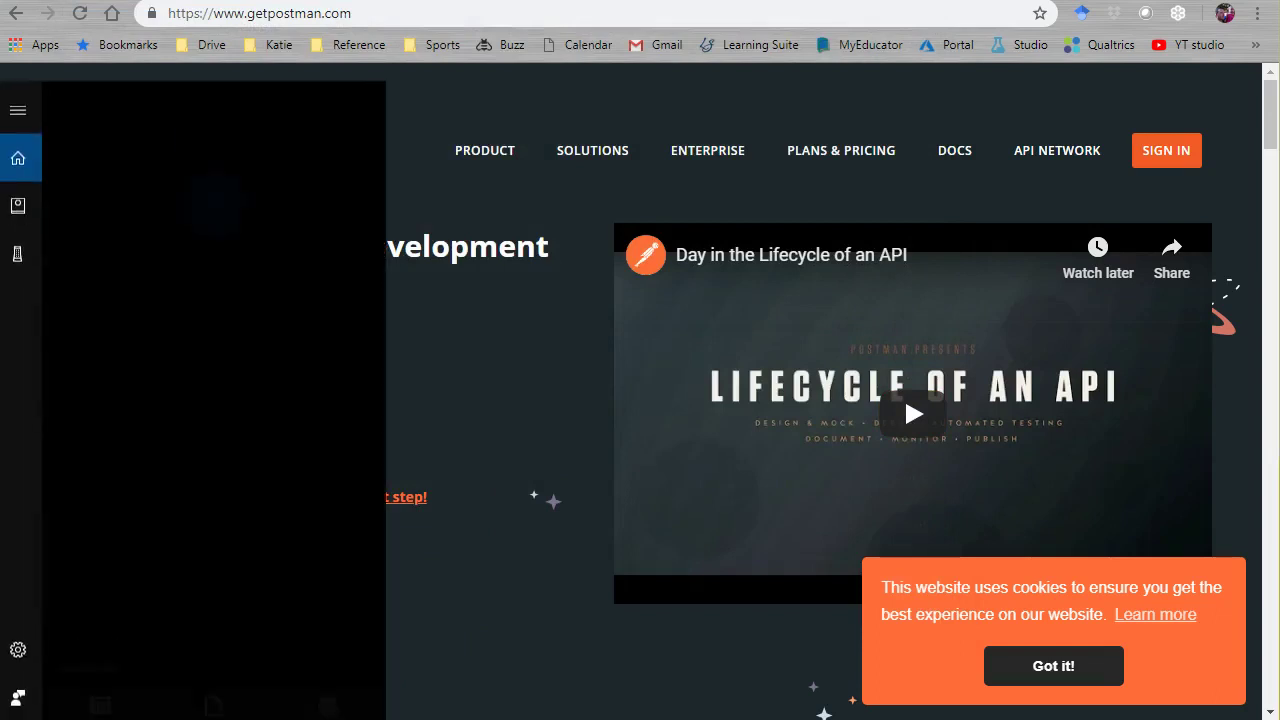
text(post)
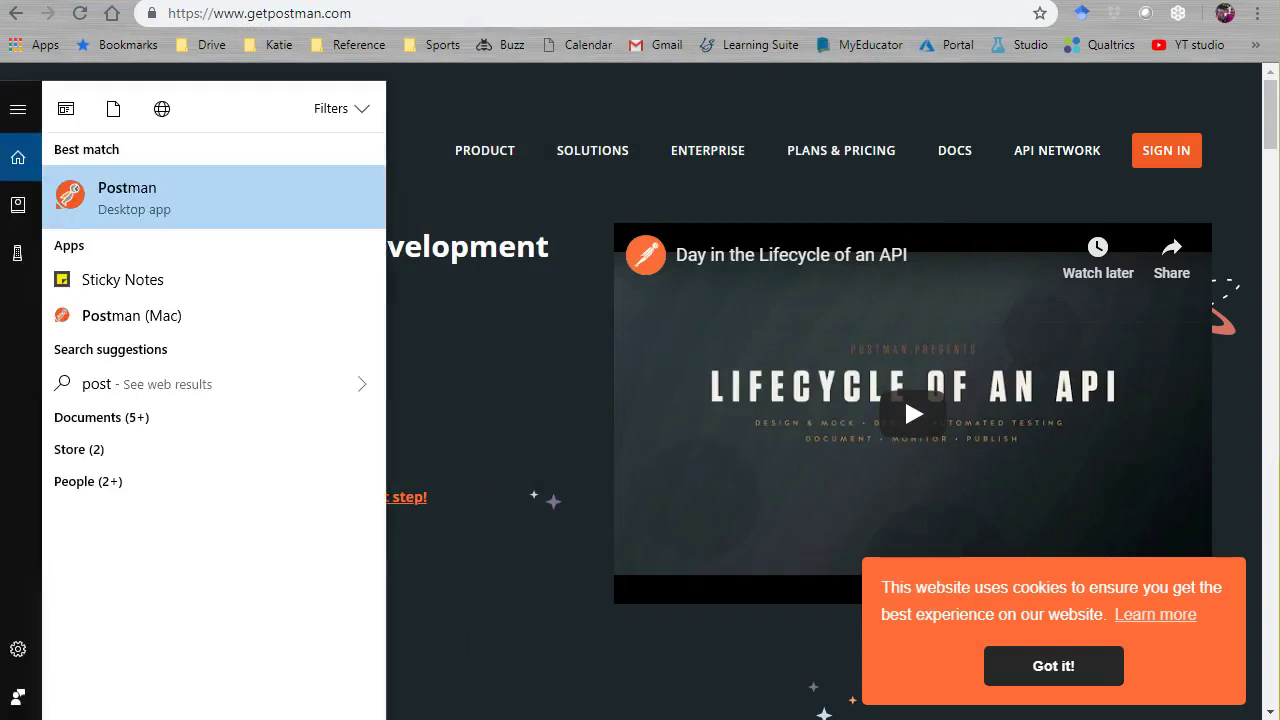
key(Return)
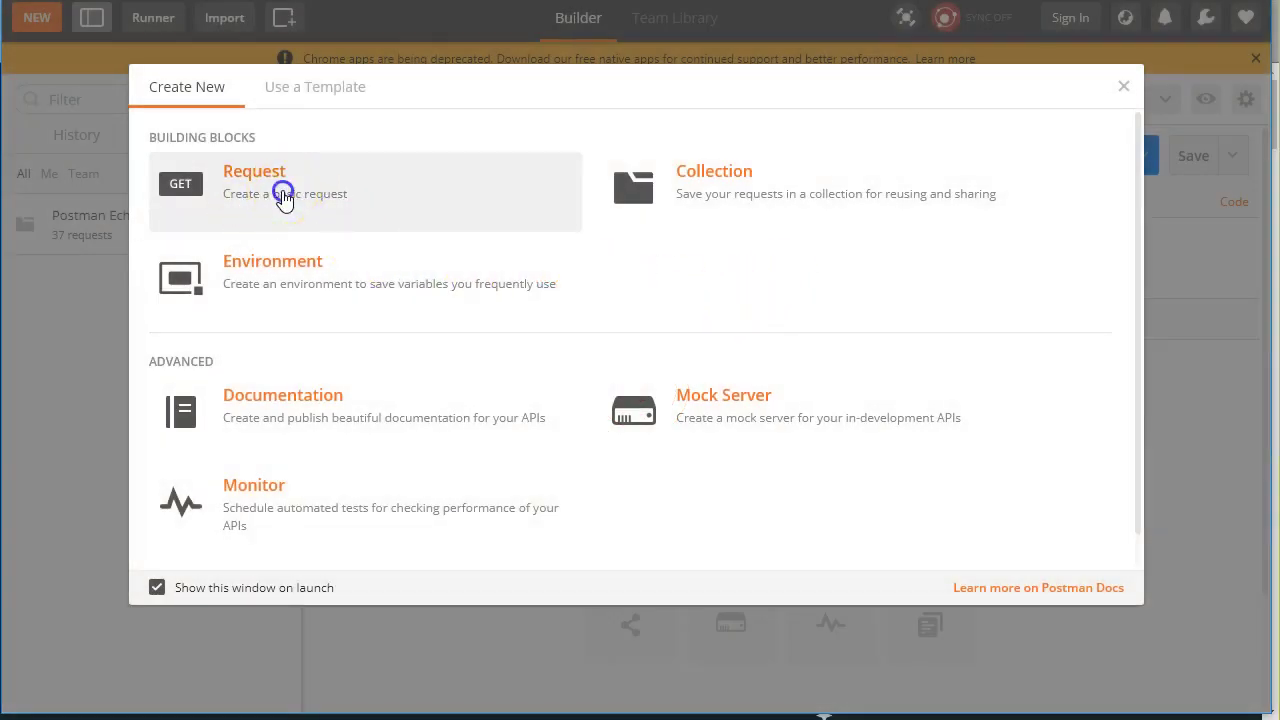
Step: Create the request 'Test out Azure ML Bike Buyers API' and save it to a new Bike Buyers collection
click(284, 198)
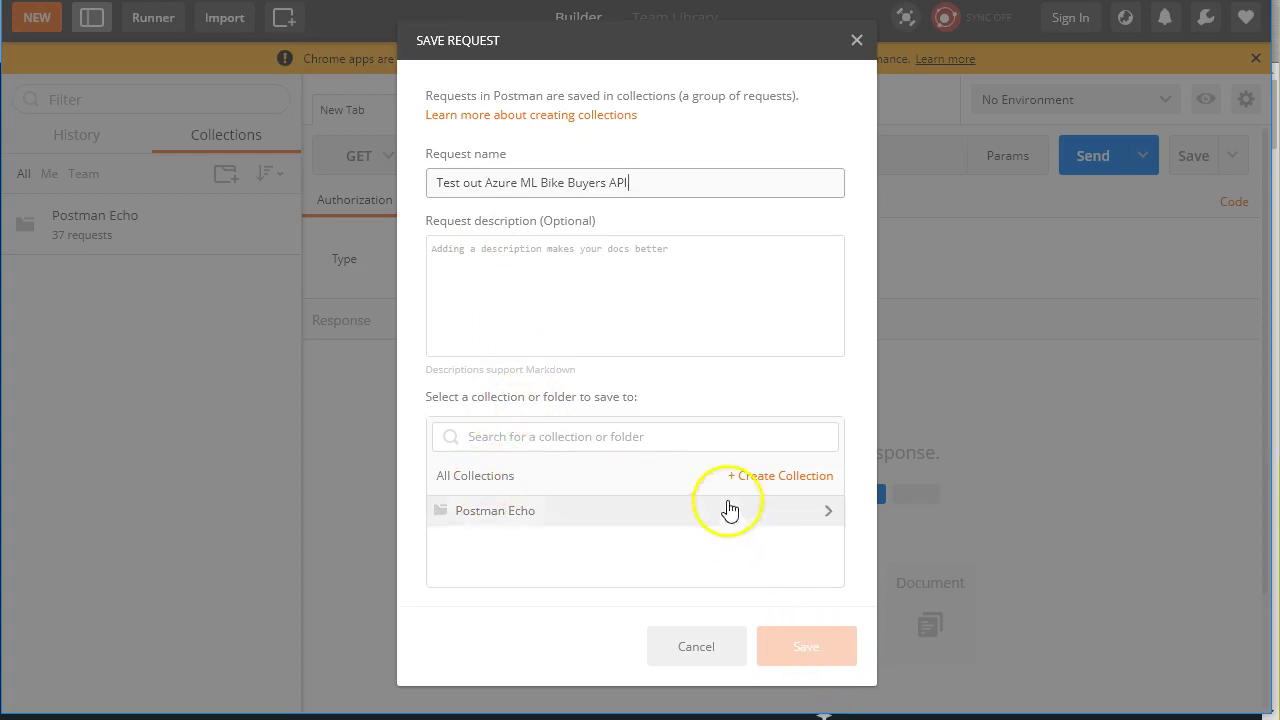
click(772, 475)
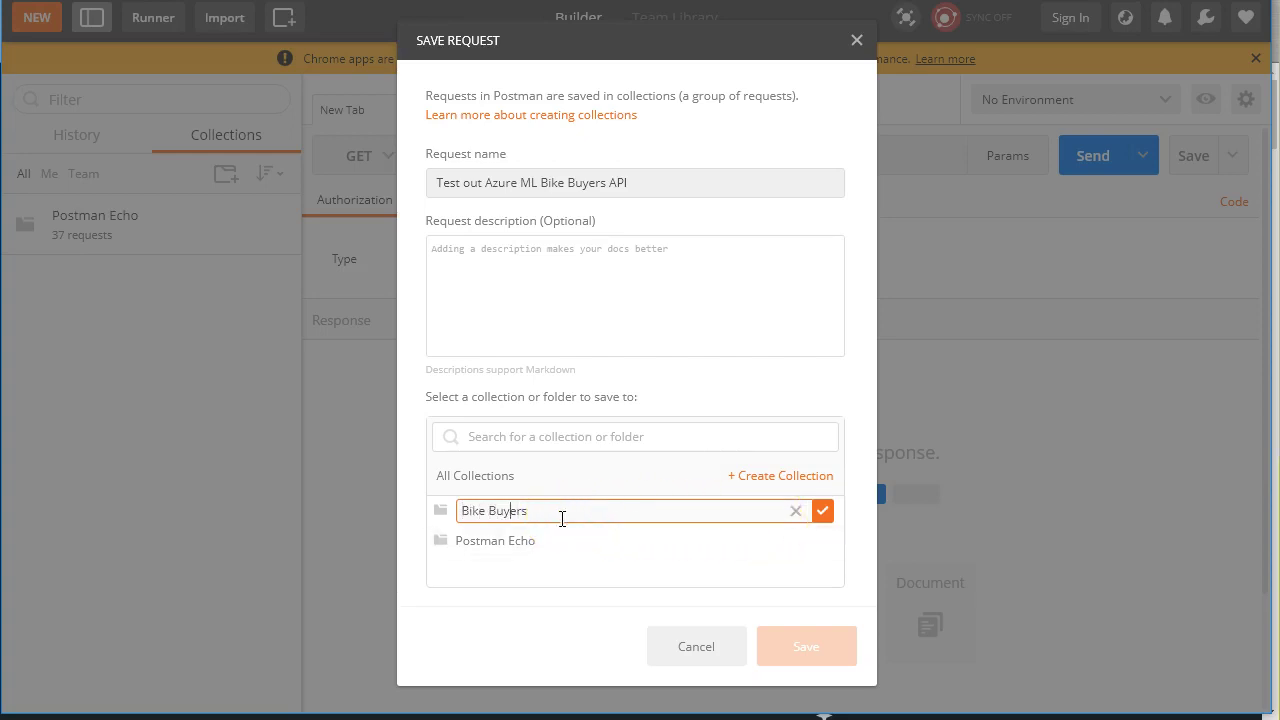
click(822, 511)
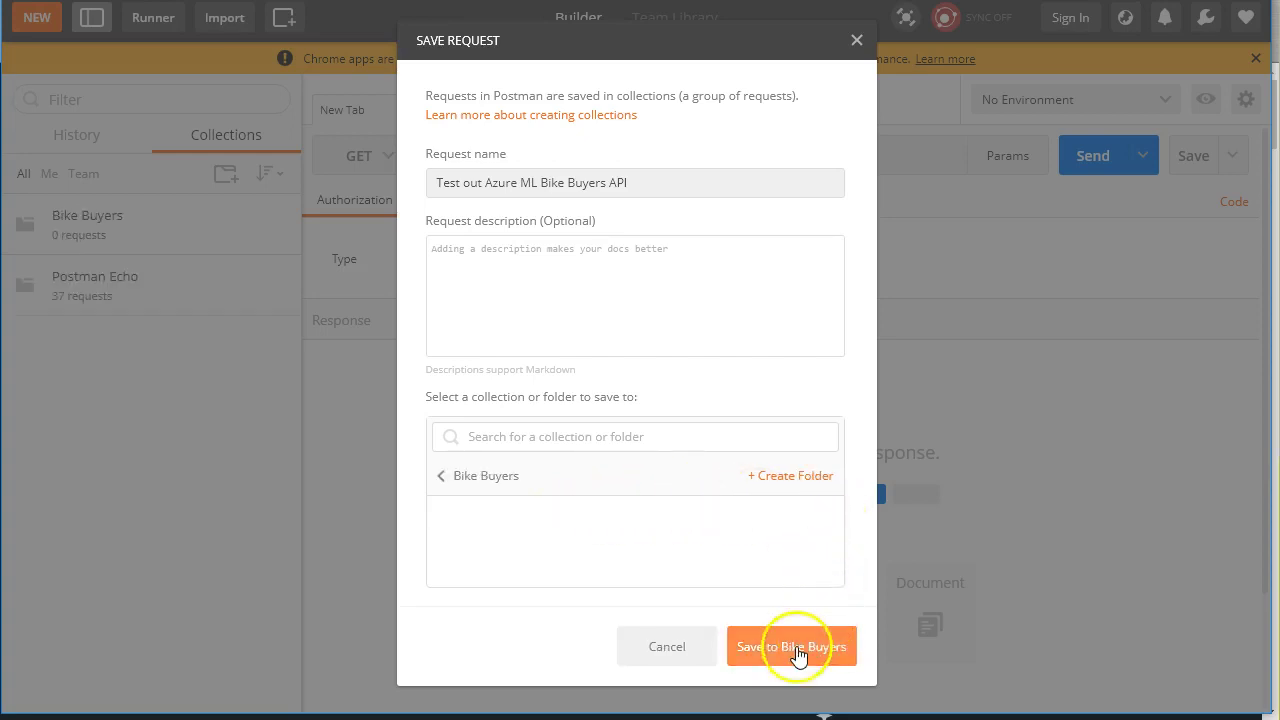
click(792, 645)
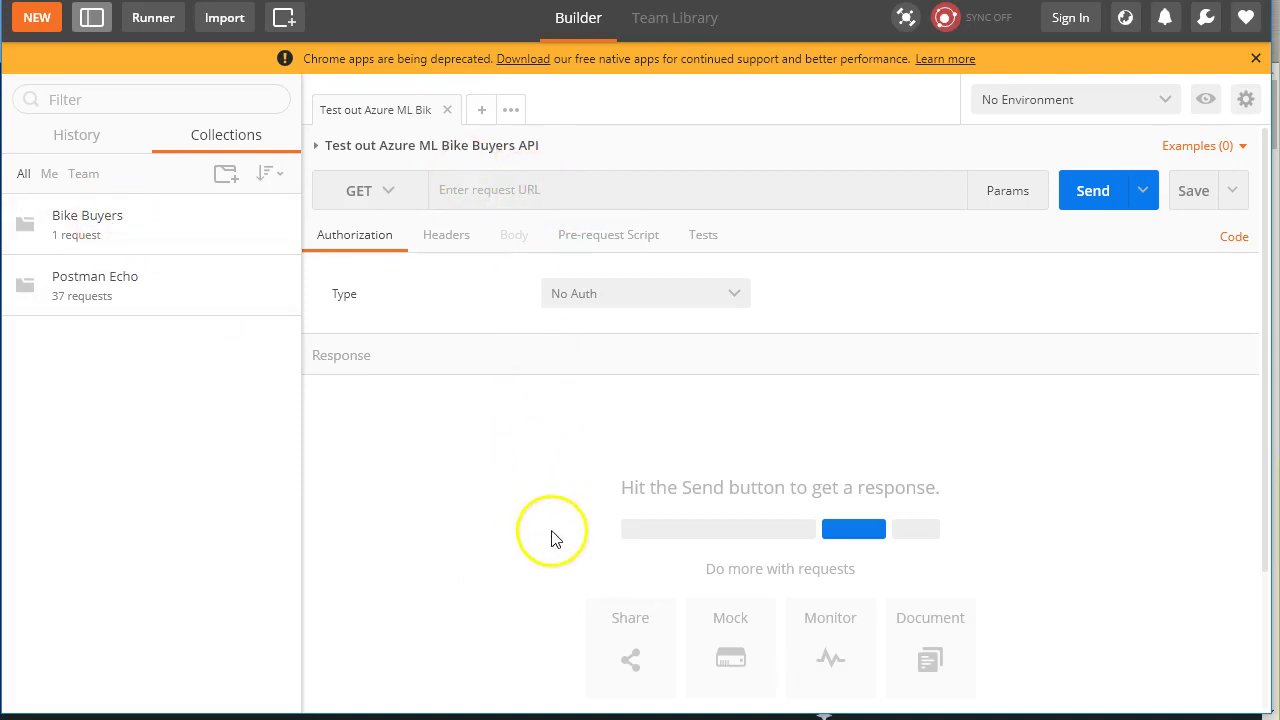
Step: Close the Azure-Machine-Learning Excel workbook without saving and return to the Azure ML Studio tab
key(super+Tab)
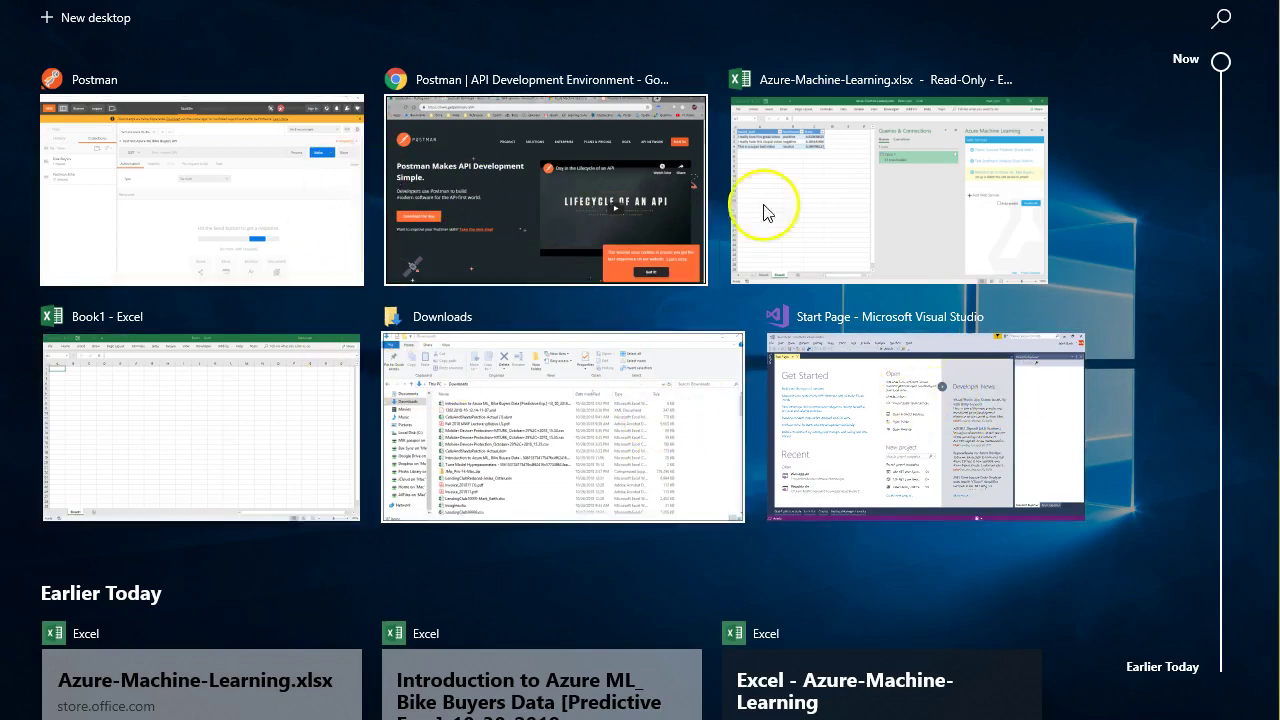
key(Escape)
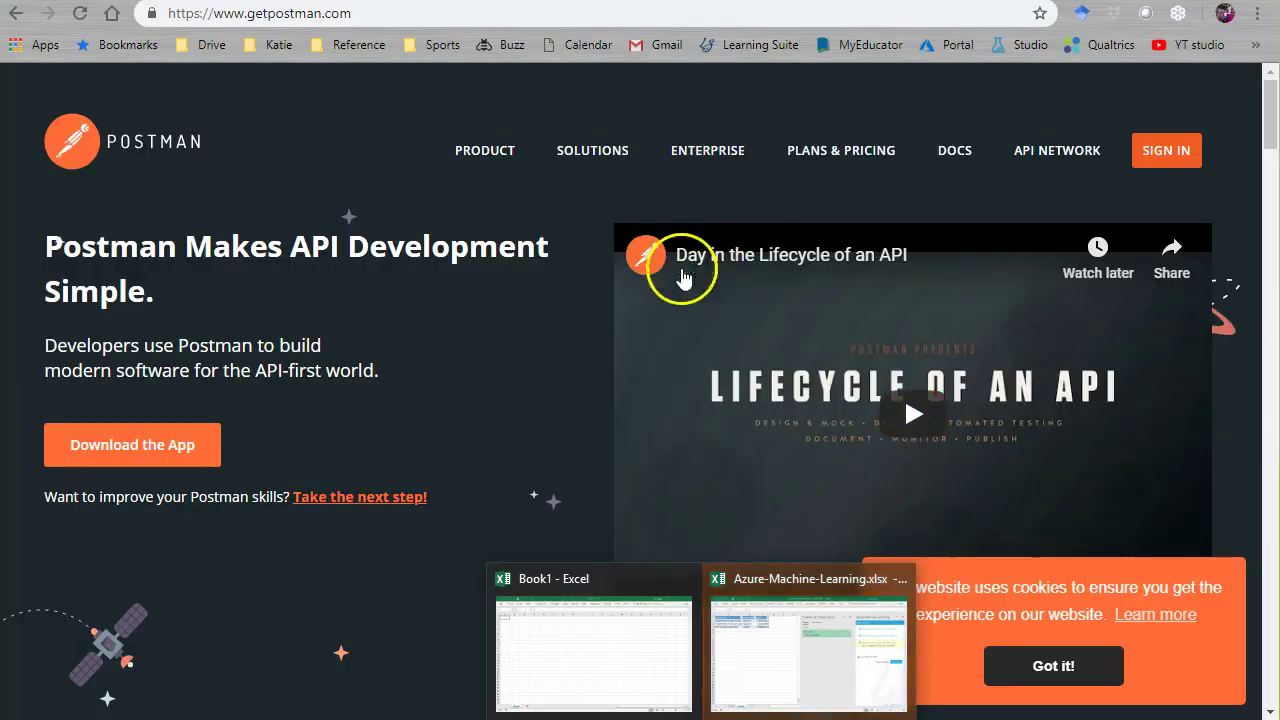
click(826, 662)
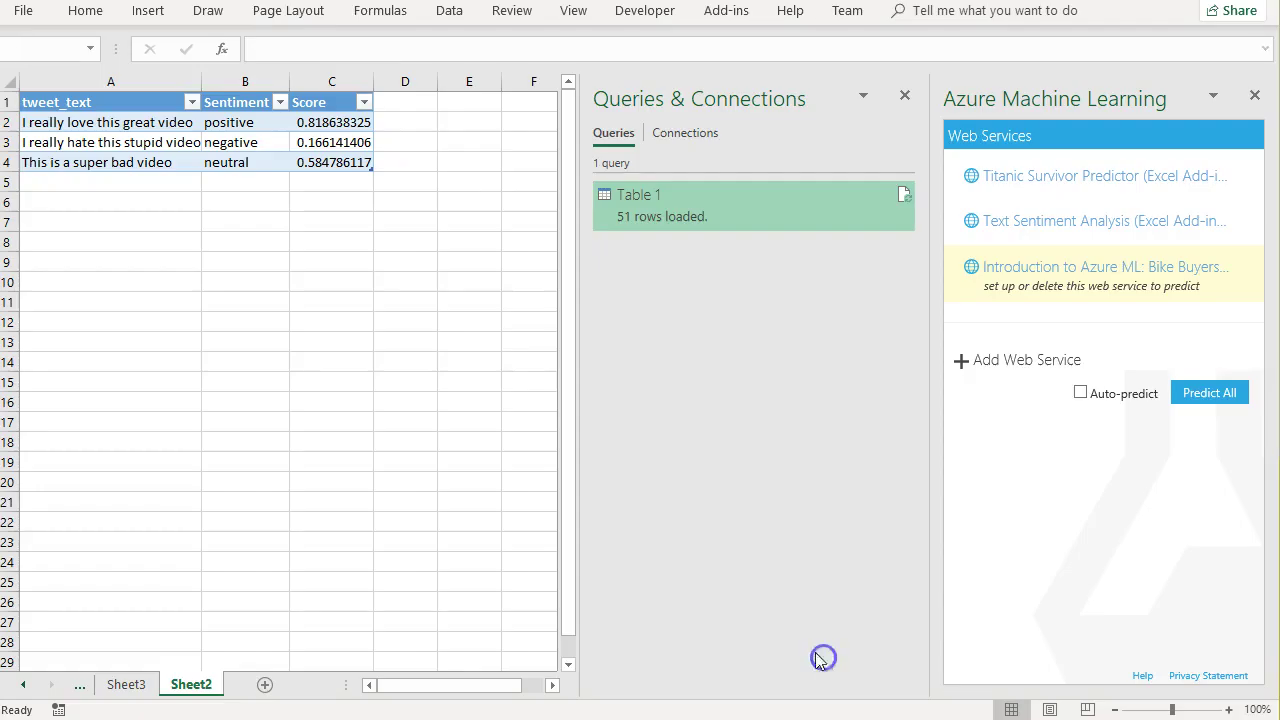
click(630, 377)
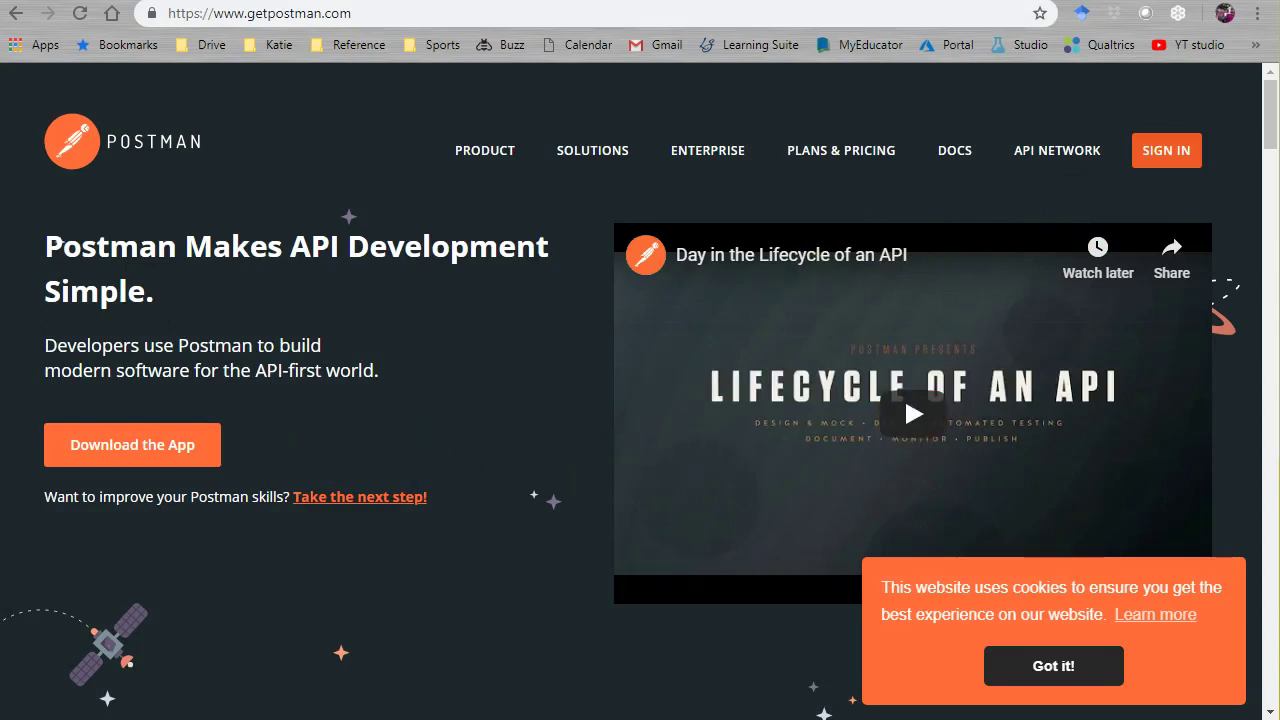
click(757, 1)
click(610, 1)
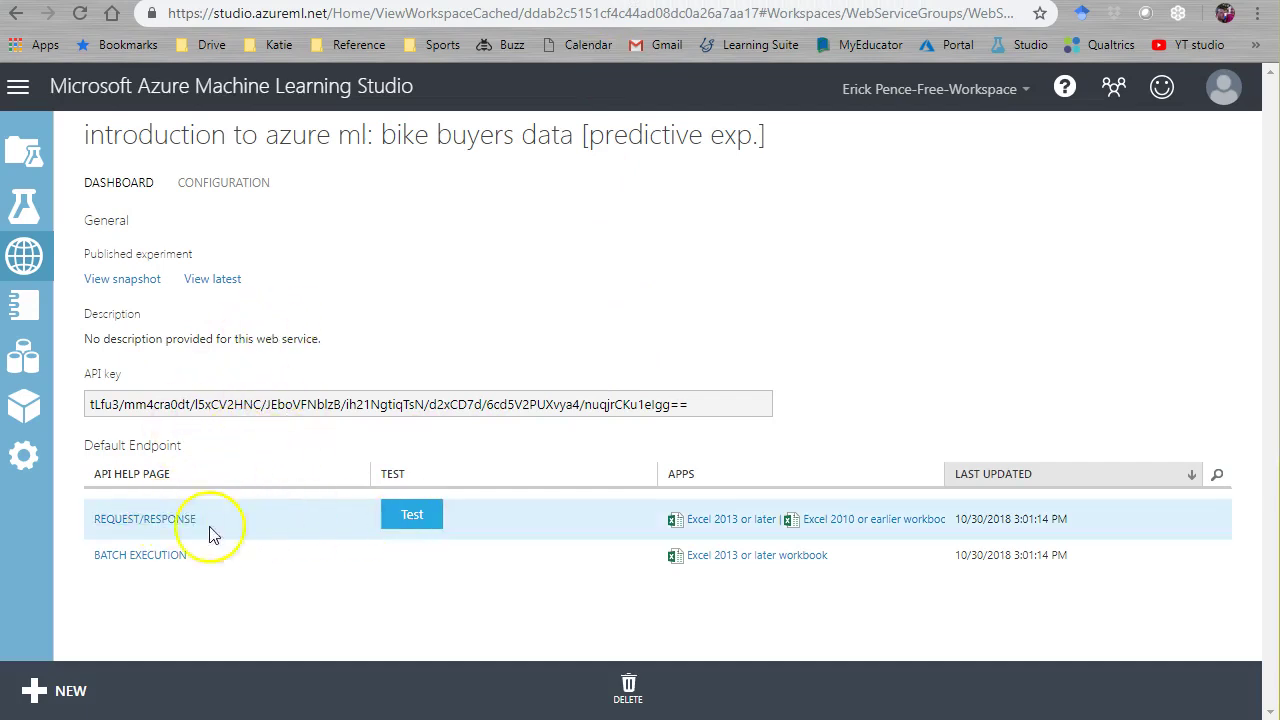
Step: Copy the POST Request URI from the Request/Response API docs and go to Postman's URL field
click(144, 520)
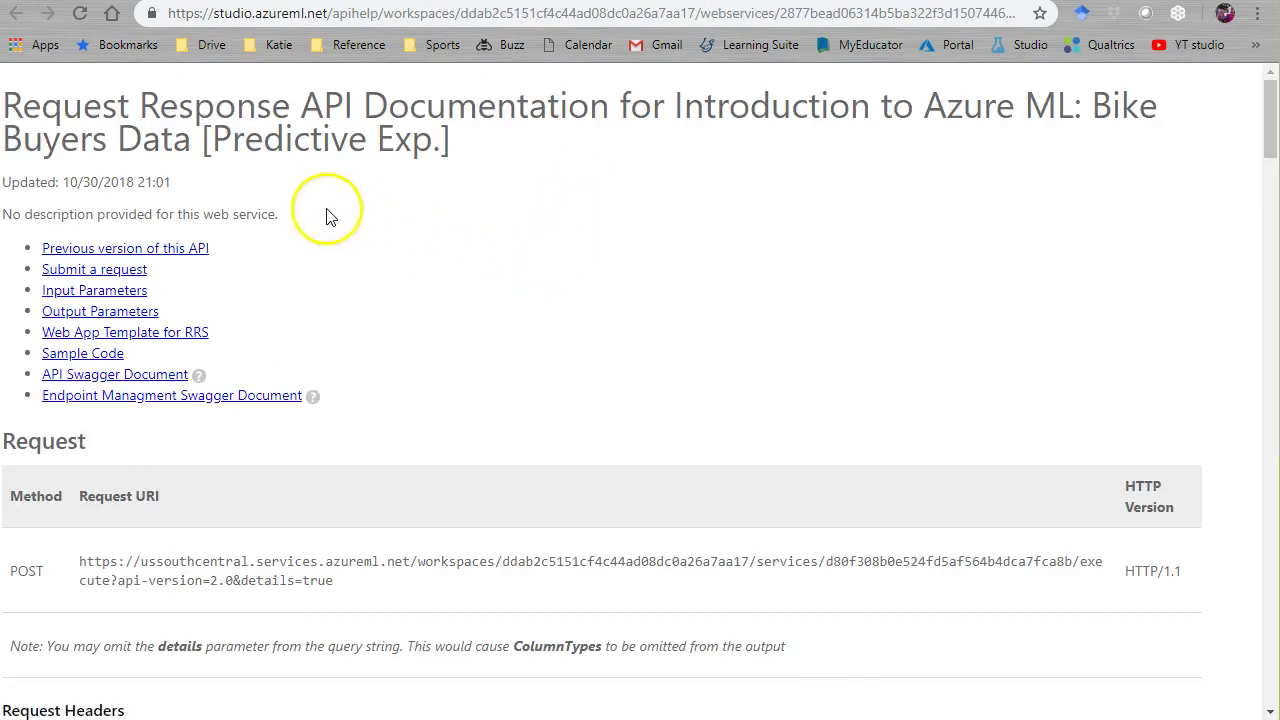
scroll(390, 323, down, 1)
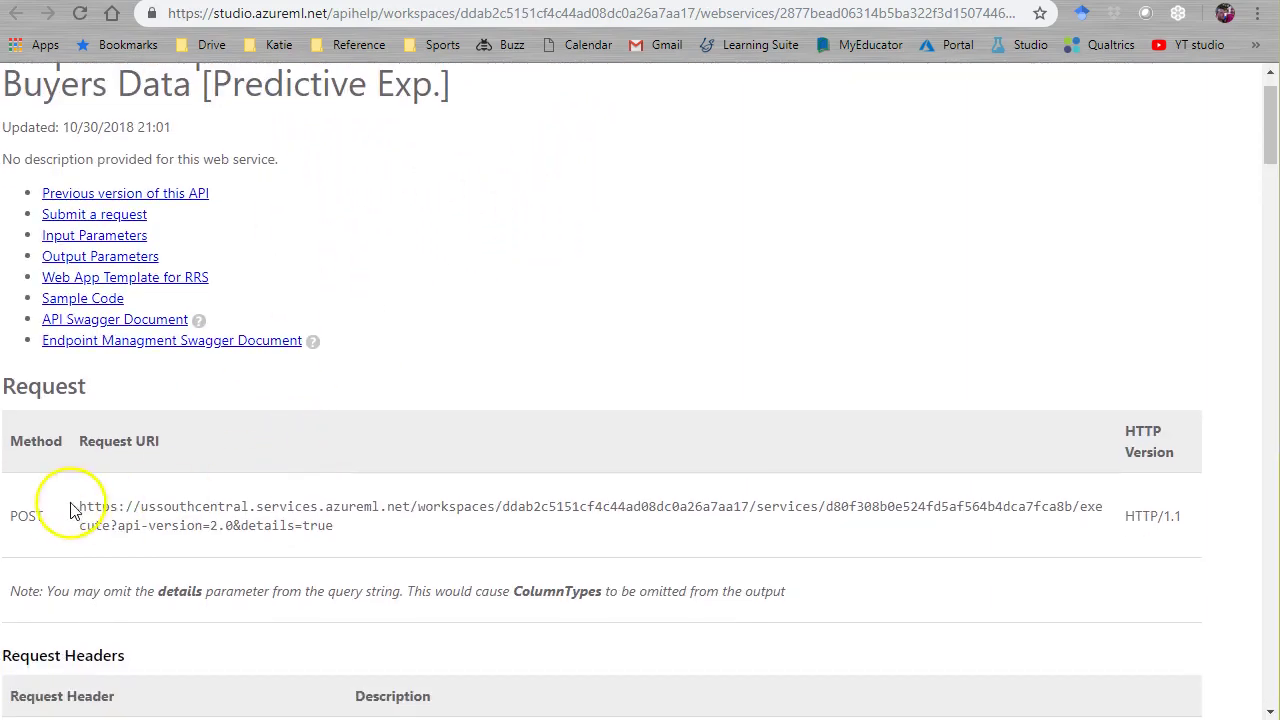
drag(77, 513, 307, 537)
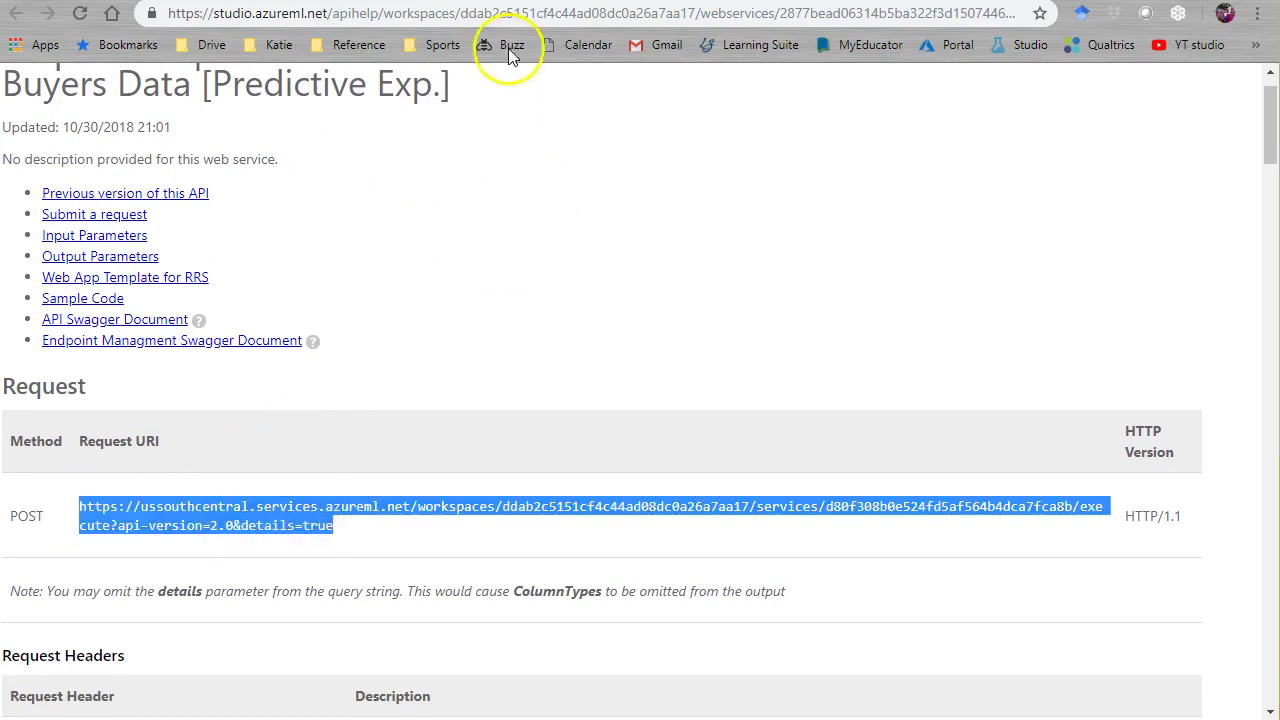
key(alt+Tab)
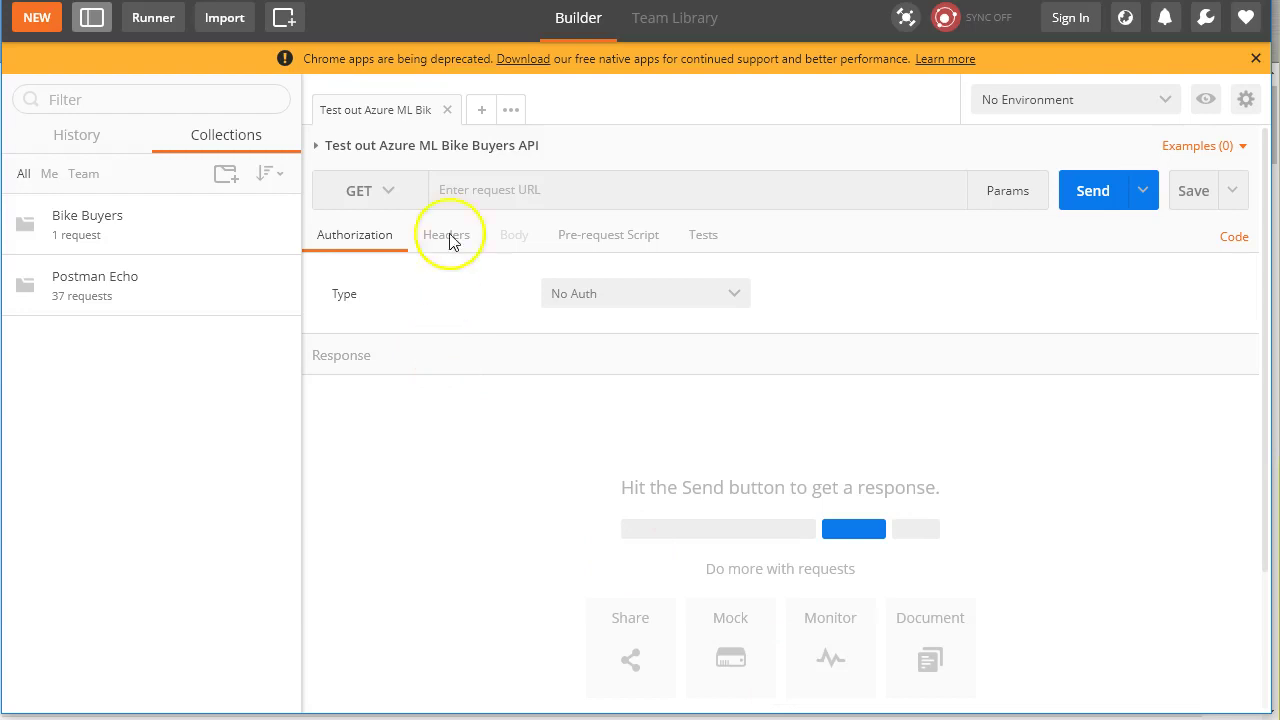
click(509, 188)
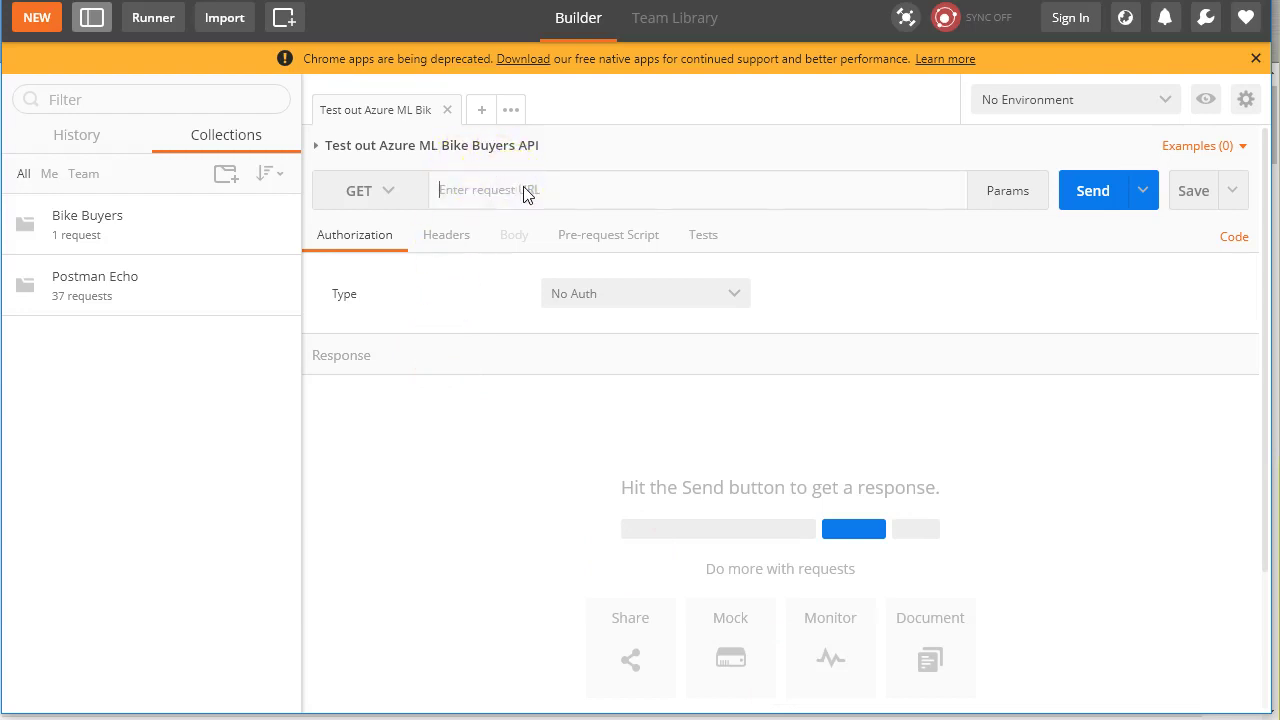
Step: Paste the Azure ML request URI as a POST request and show its api-version and details parameters
key(ctrl+v)
click(391, 195)
click(355, 264)
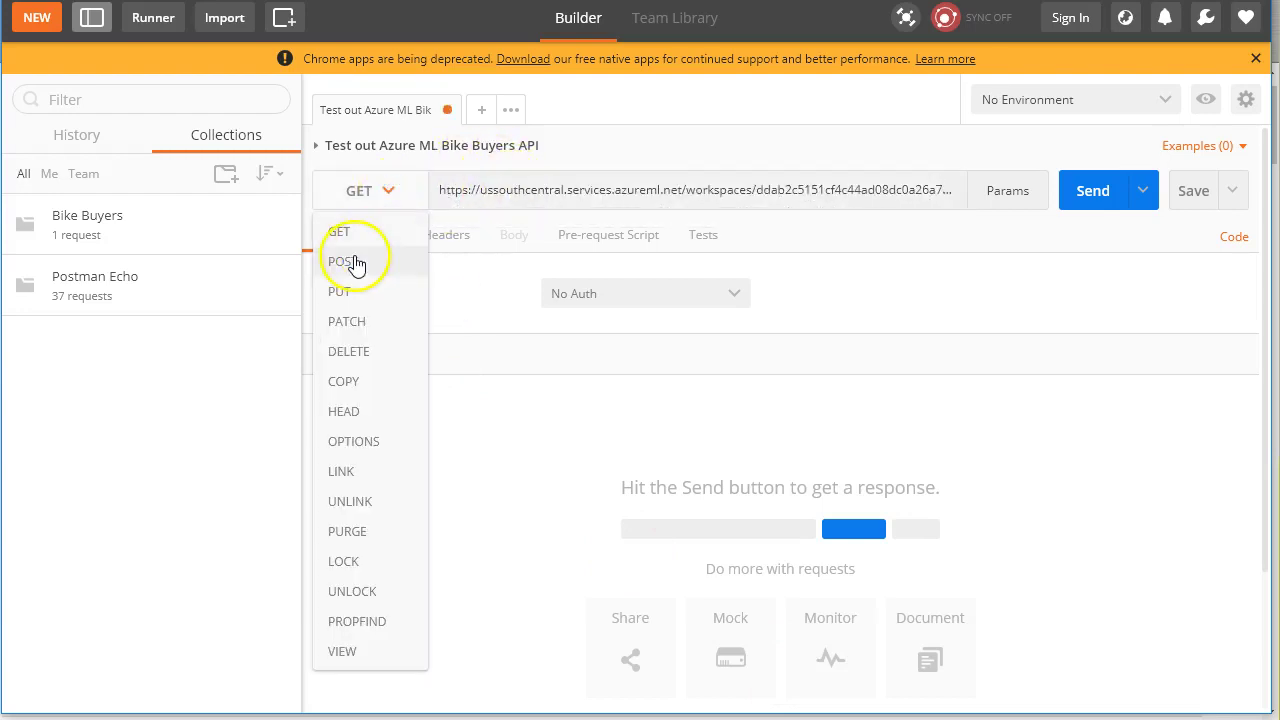
click(355, 264)
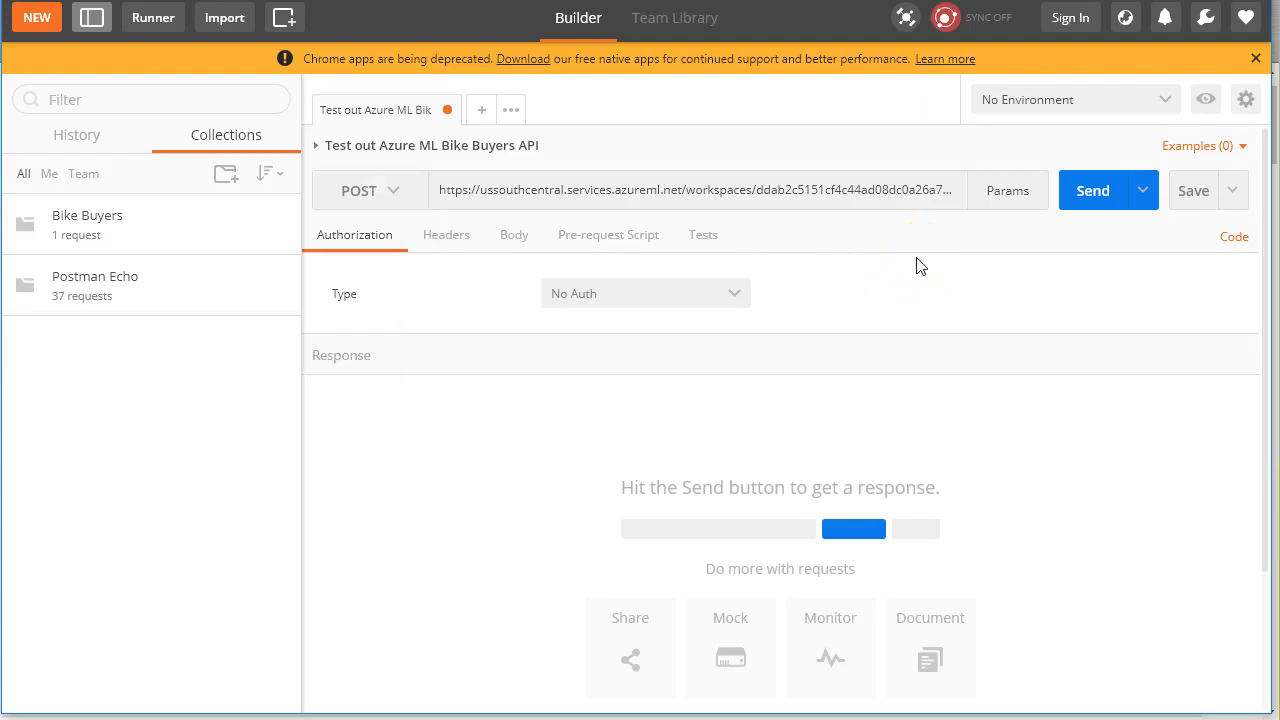
click(1003, 195)
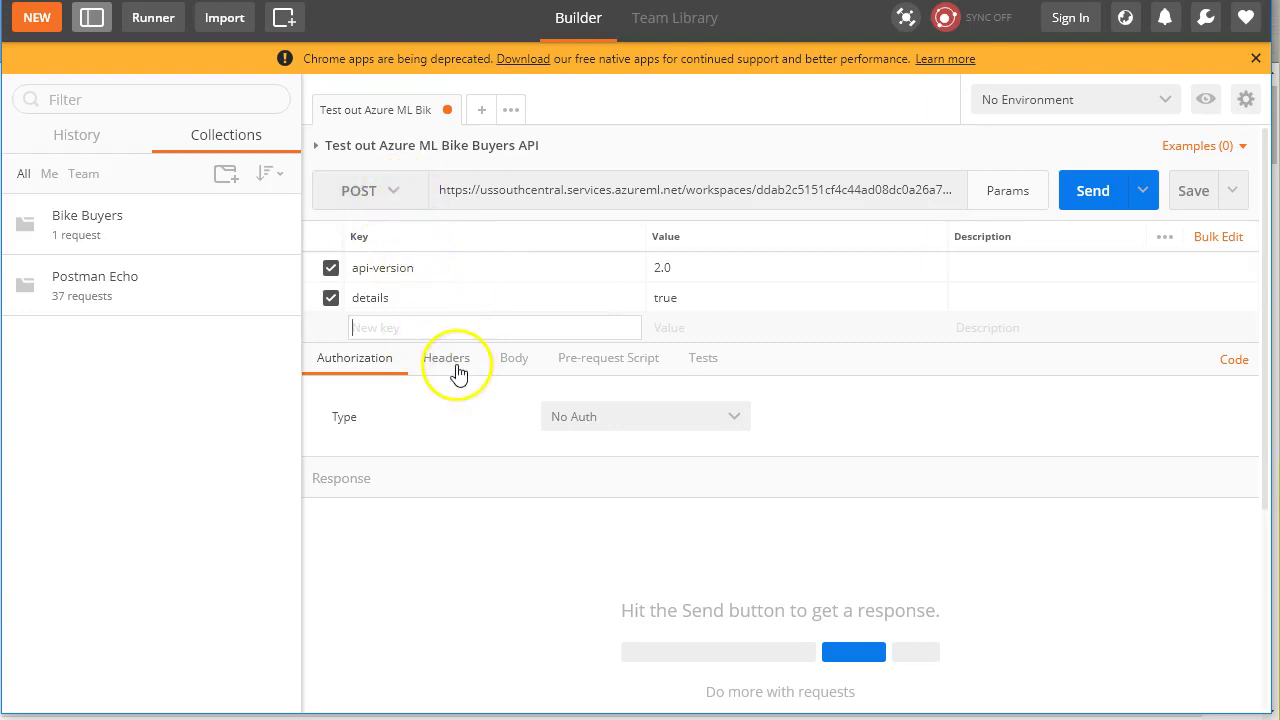
Step: Show the request's empty Headers table in Postman
click(514, 362)
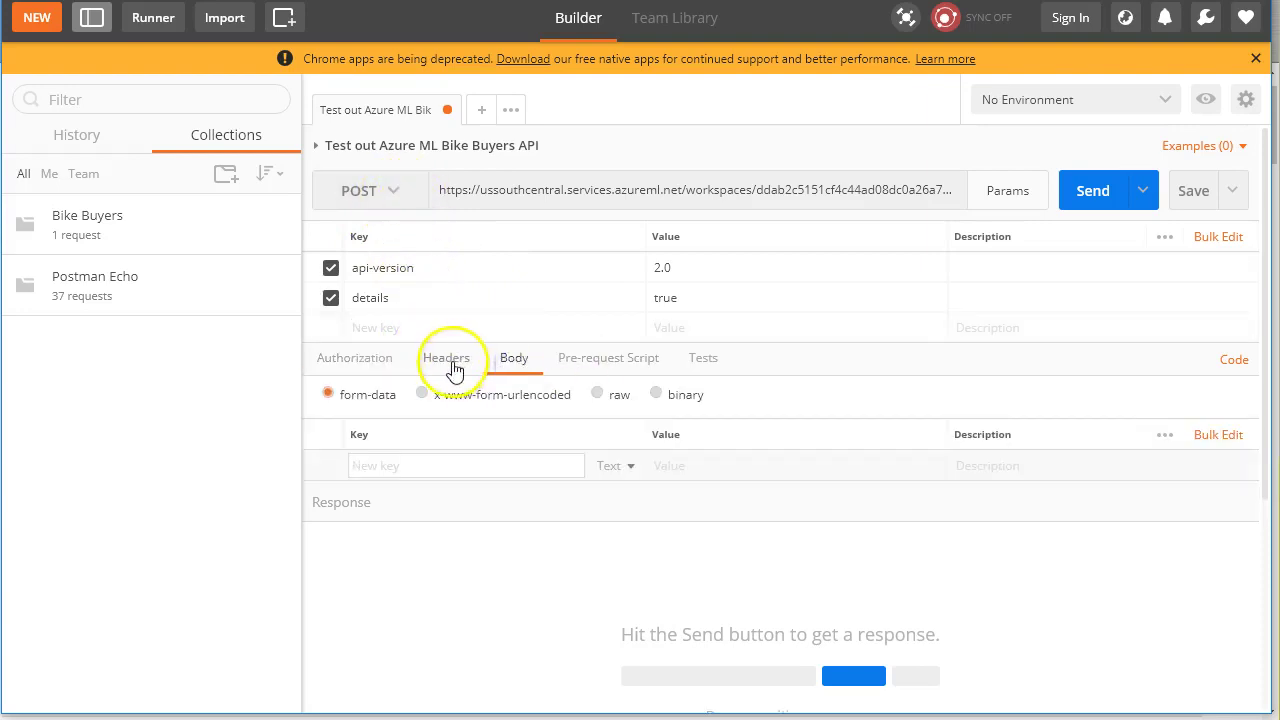
click(453, 365)
click(516, 368)
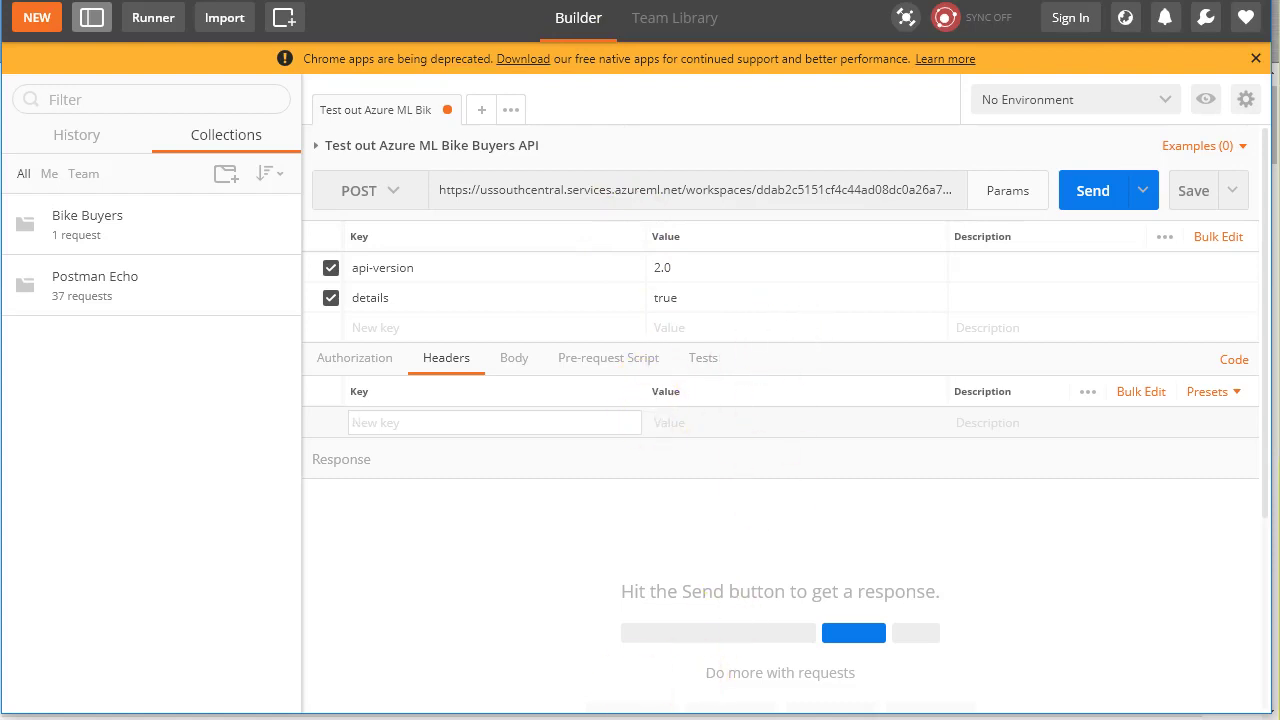
Step: Return to the API help page and scroll to the Request Headers list
key(alt+Tab)
scroll(465, 401, down, 3)
scroll(465, 401, down, 1)
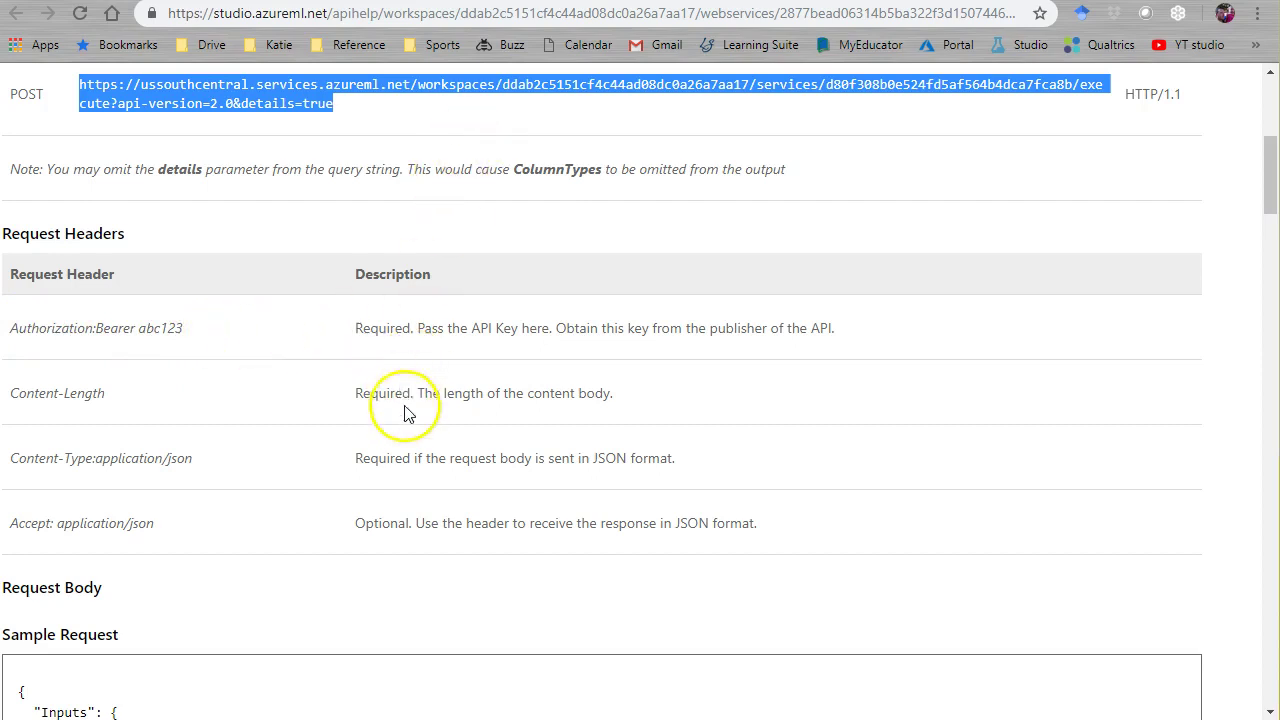
Step: Copy the whole API key from the web service dashboard
key(ctrl+w)
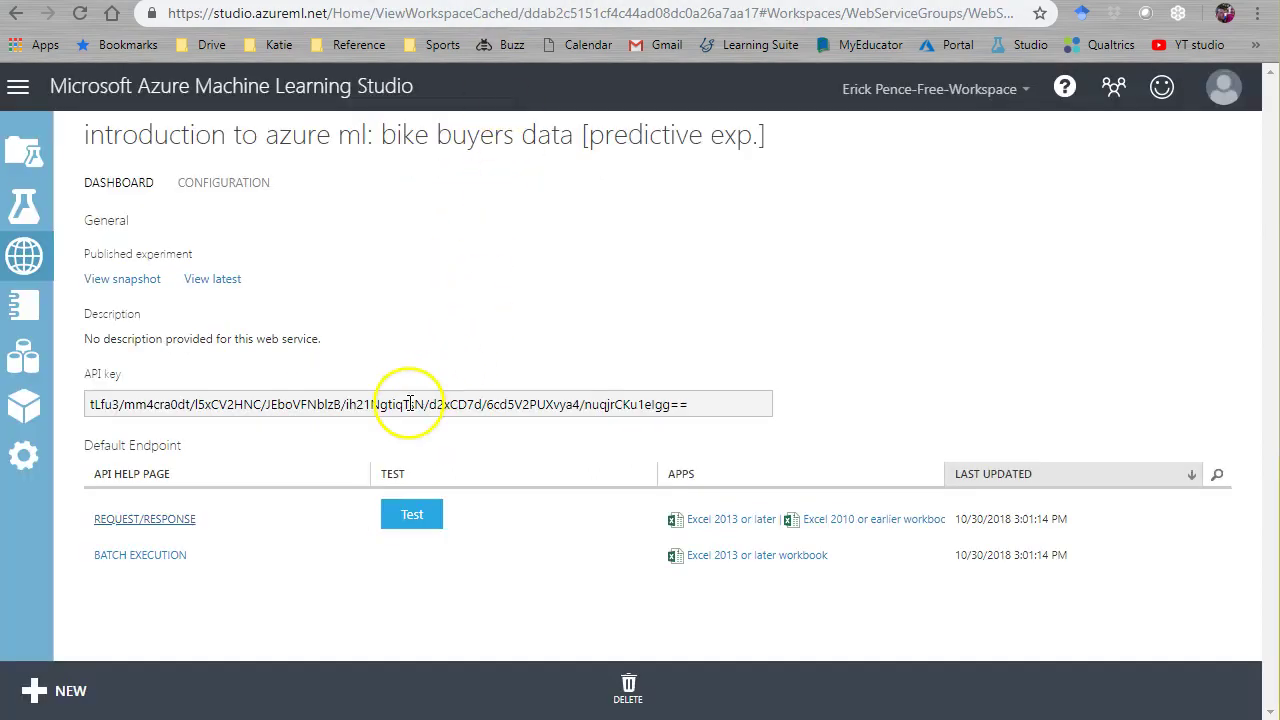
triple_click(409, 403)
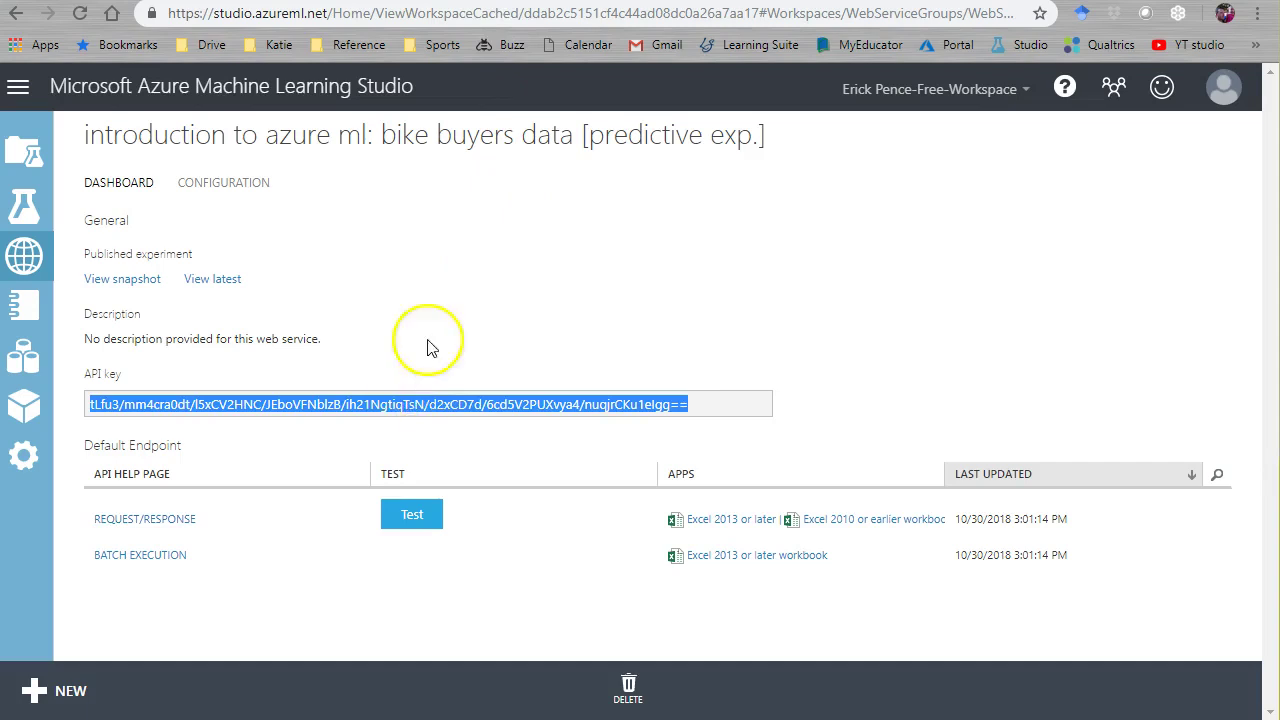
key(ctrl+Tab)
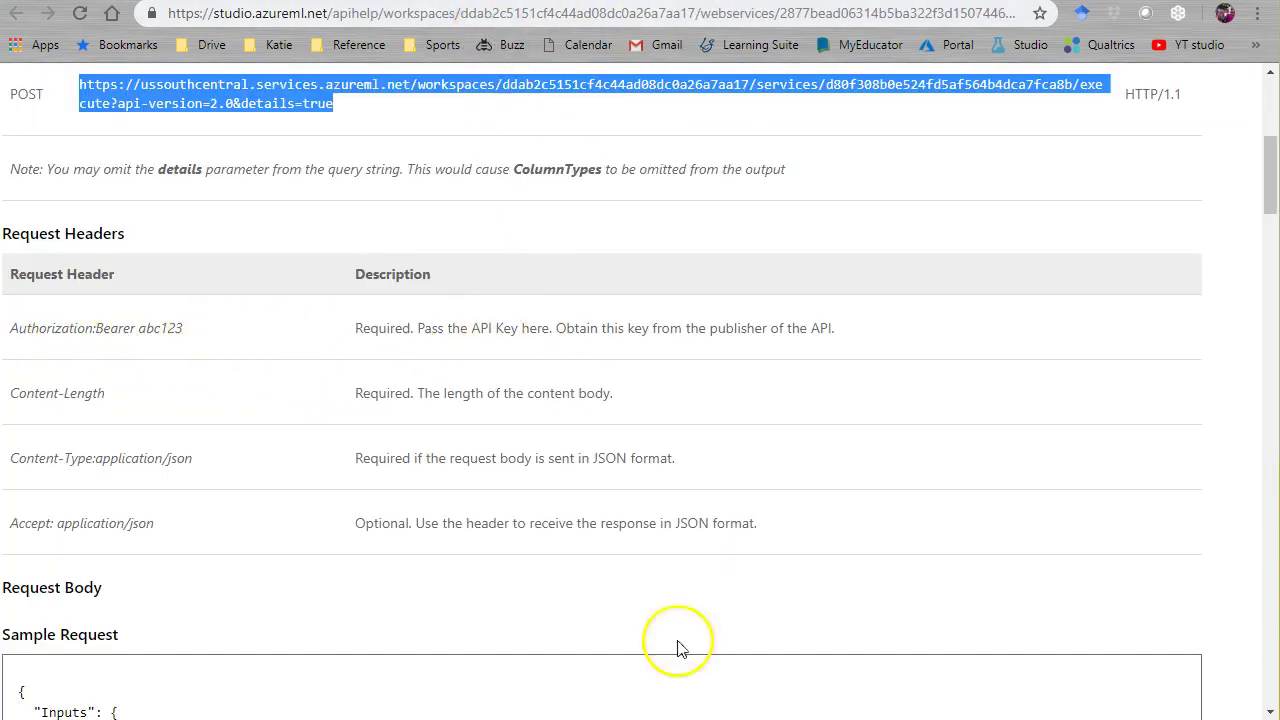
Step: Add an Authorization header set to Bearer followed by the pasted API key
click(878, 719)
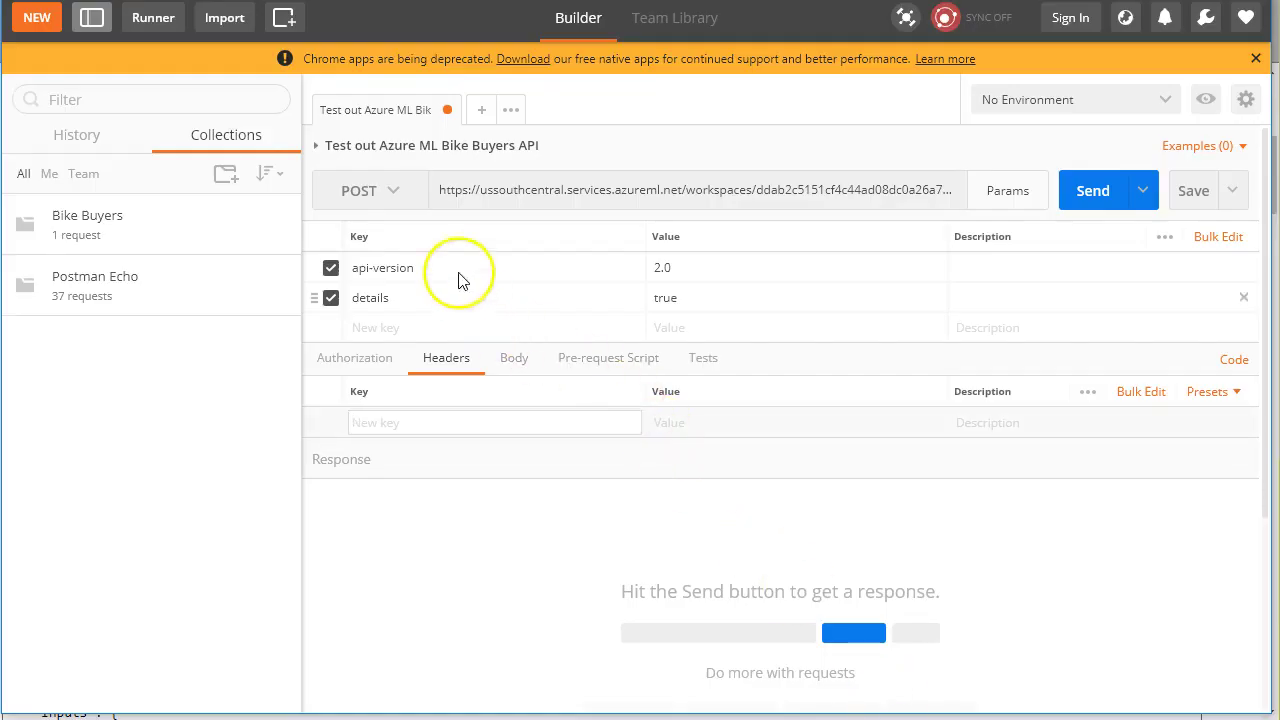
click(421, 427)
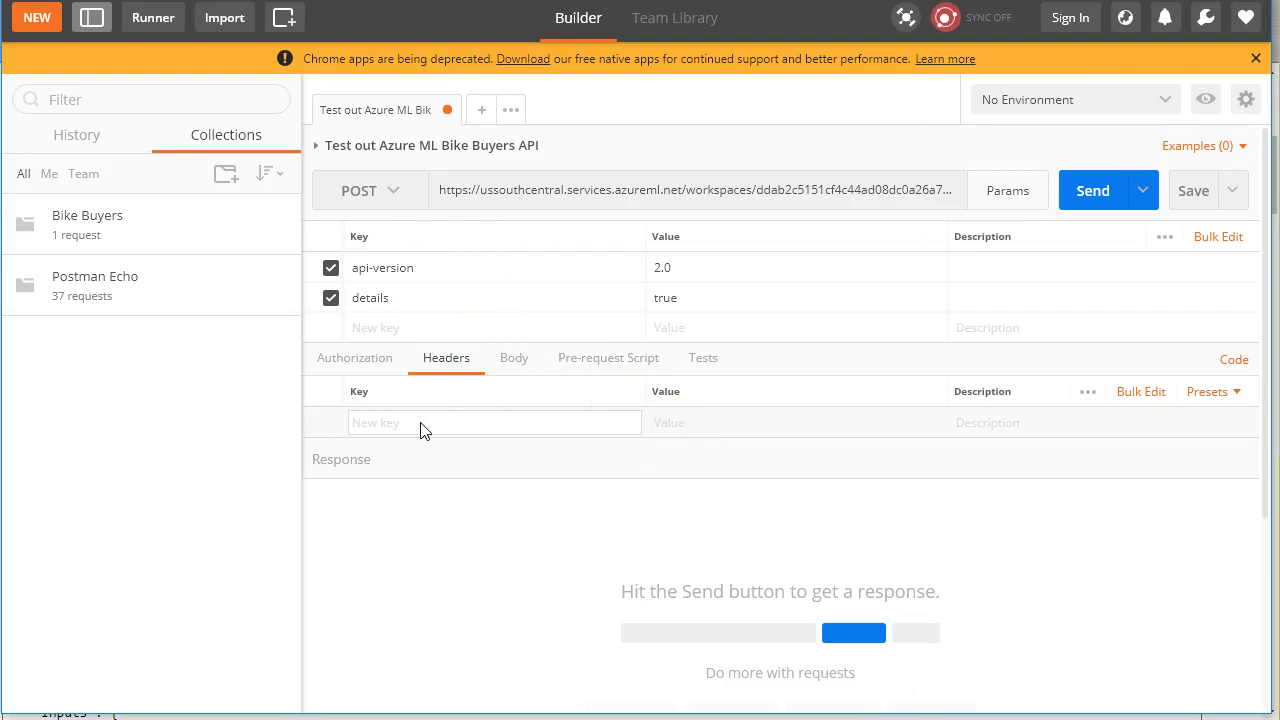
text(Au)
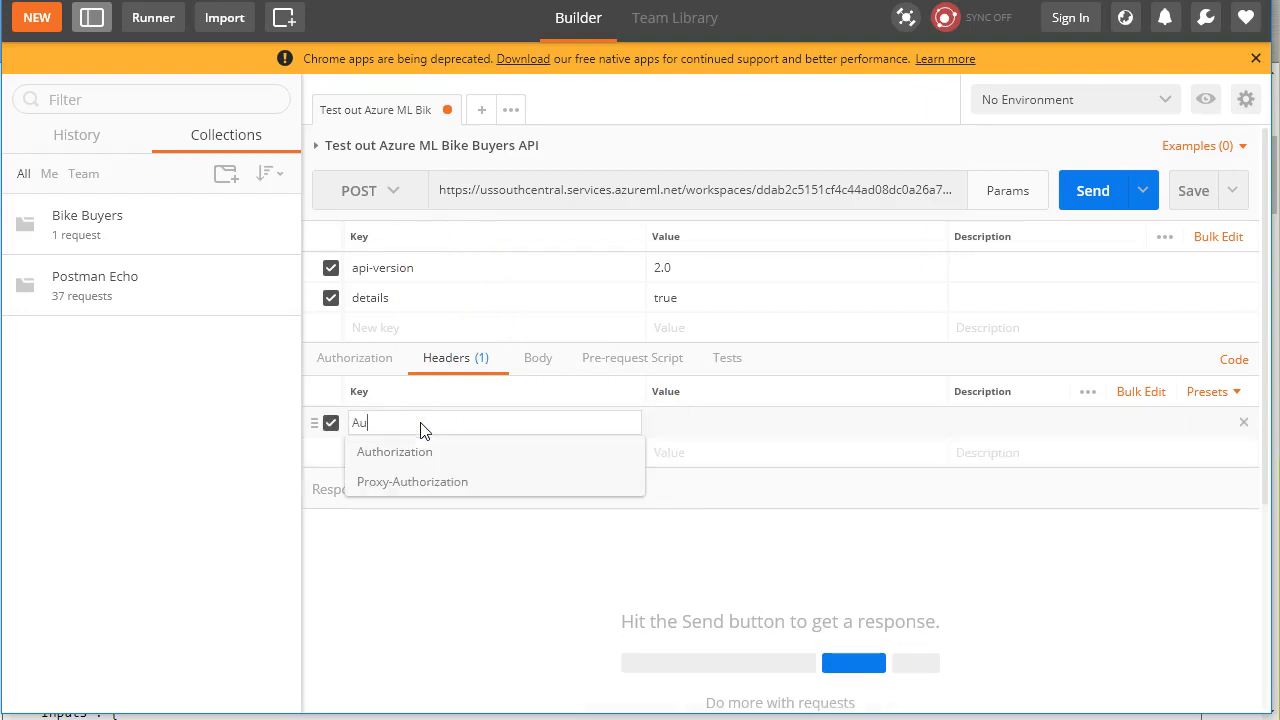
key(Down)
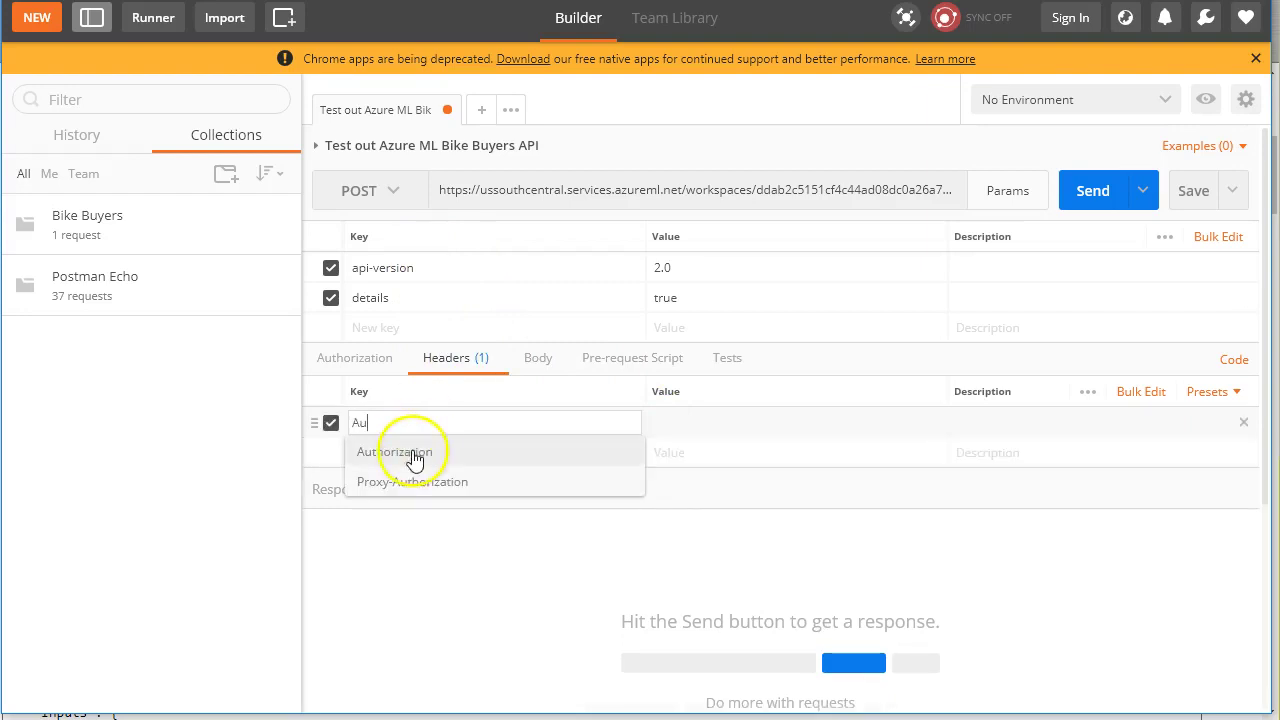
click(412, 452)
click(700, 414)
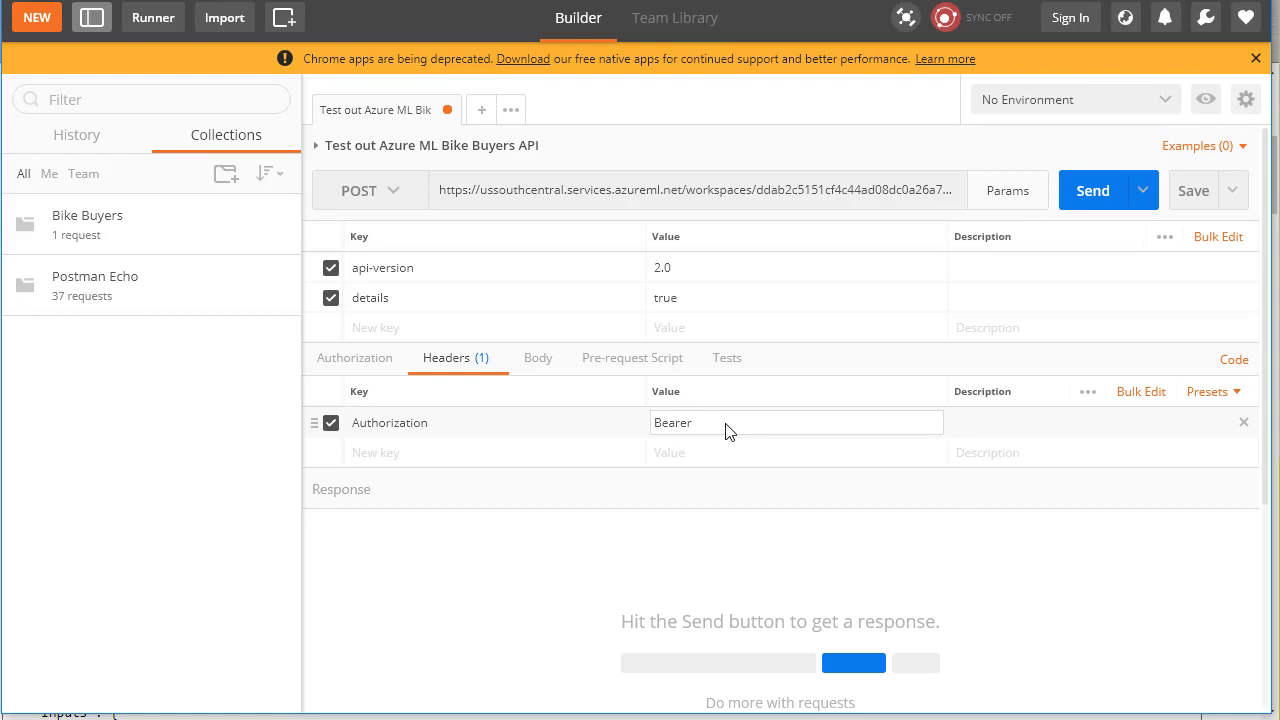
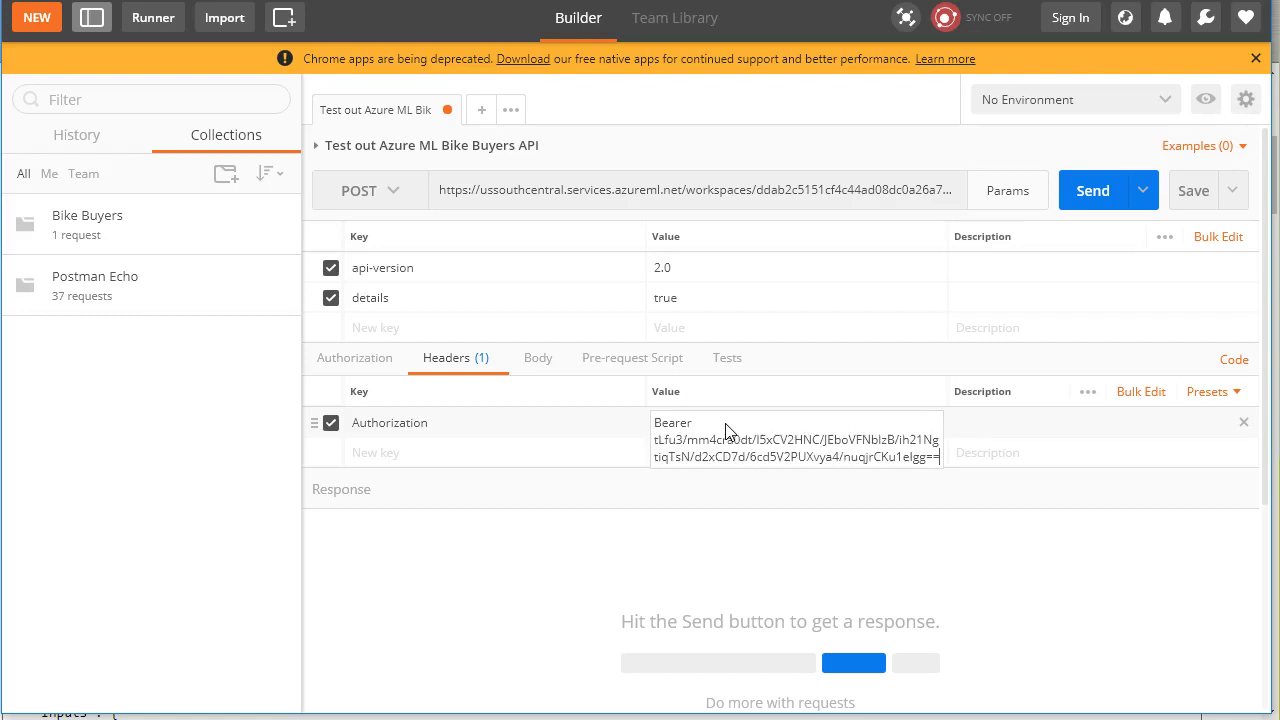
key(Tab)
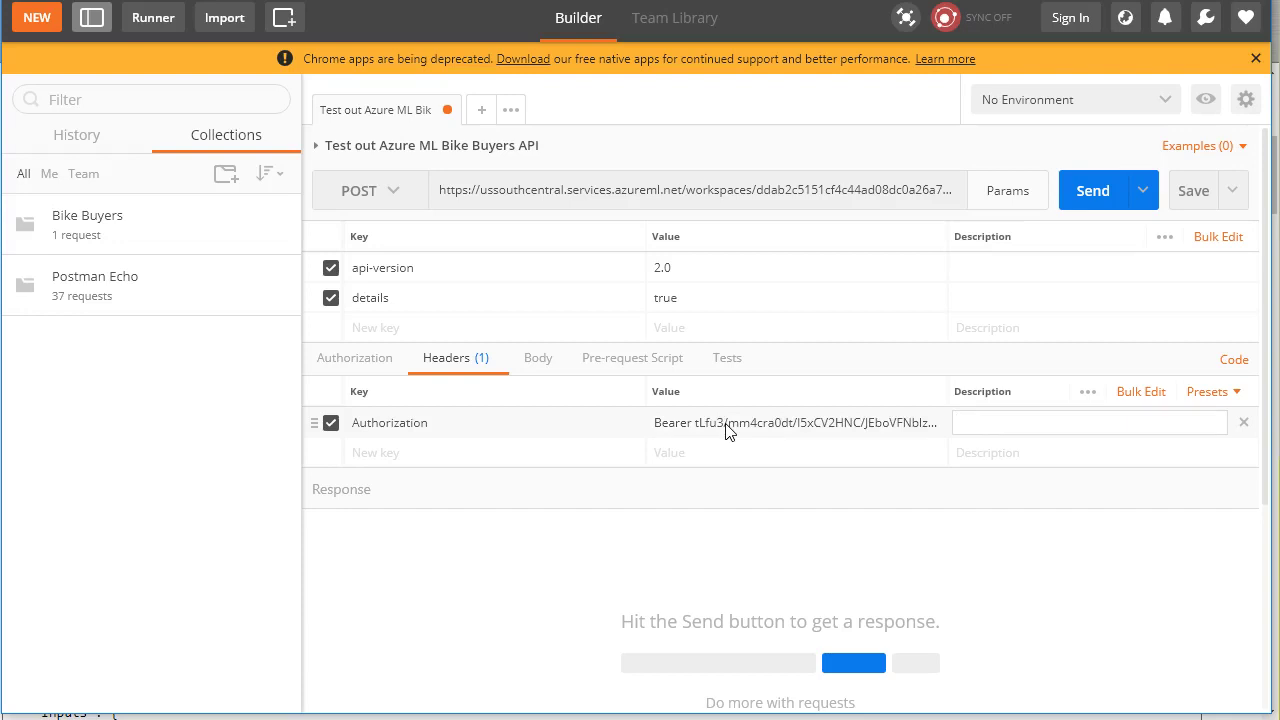
click(409, 452)
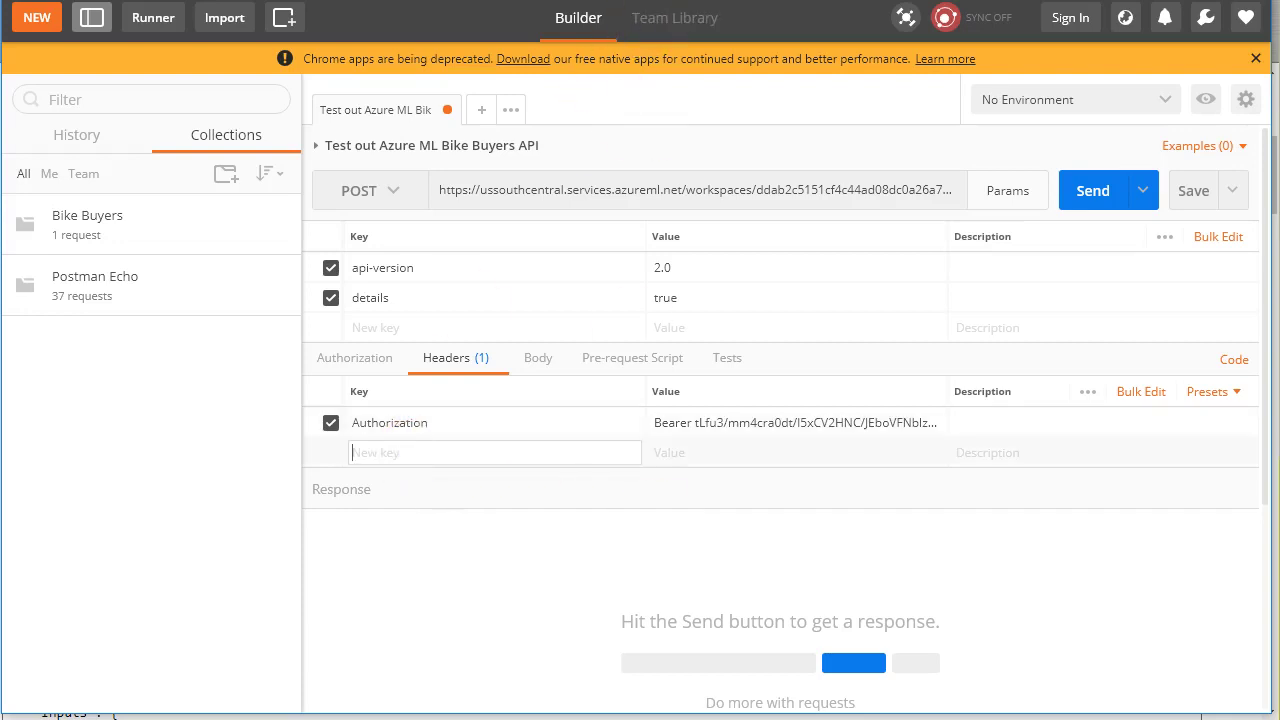
click(513, 716)
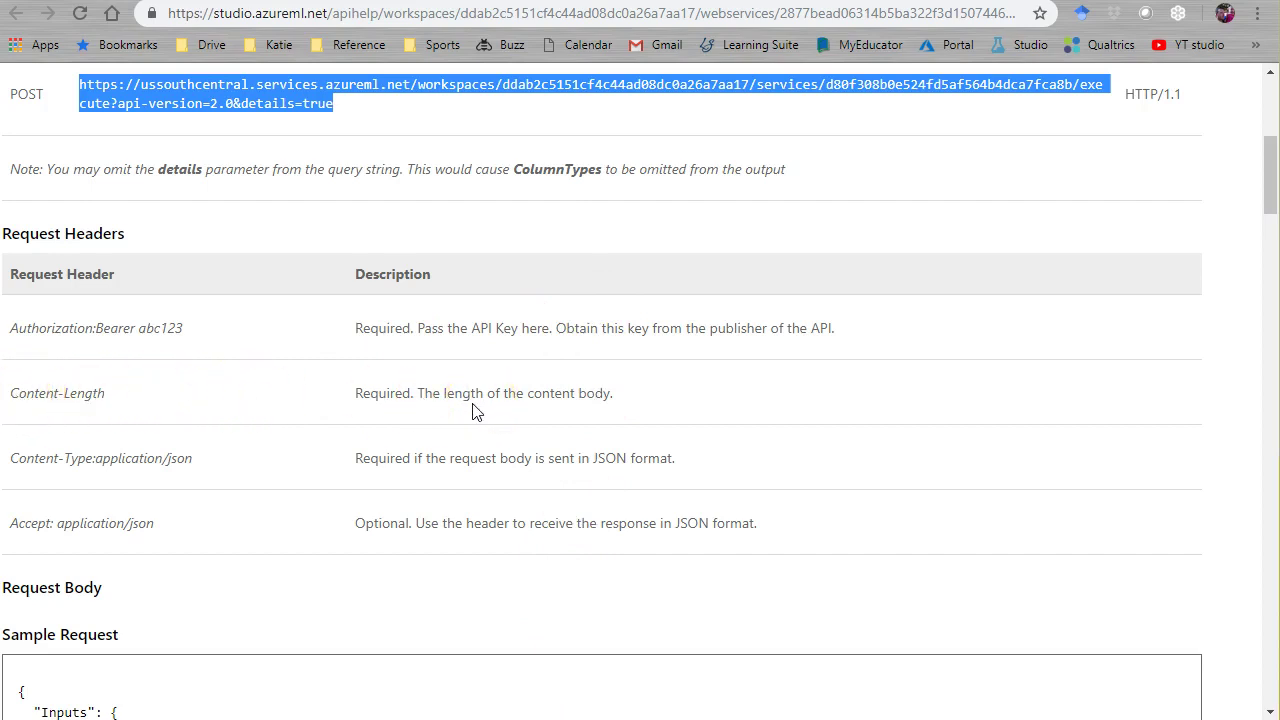
Step: Add a second header, Content-Type: application/json, from the autocomplete suggestions
scroll(494, 423, down, 1)
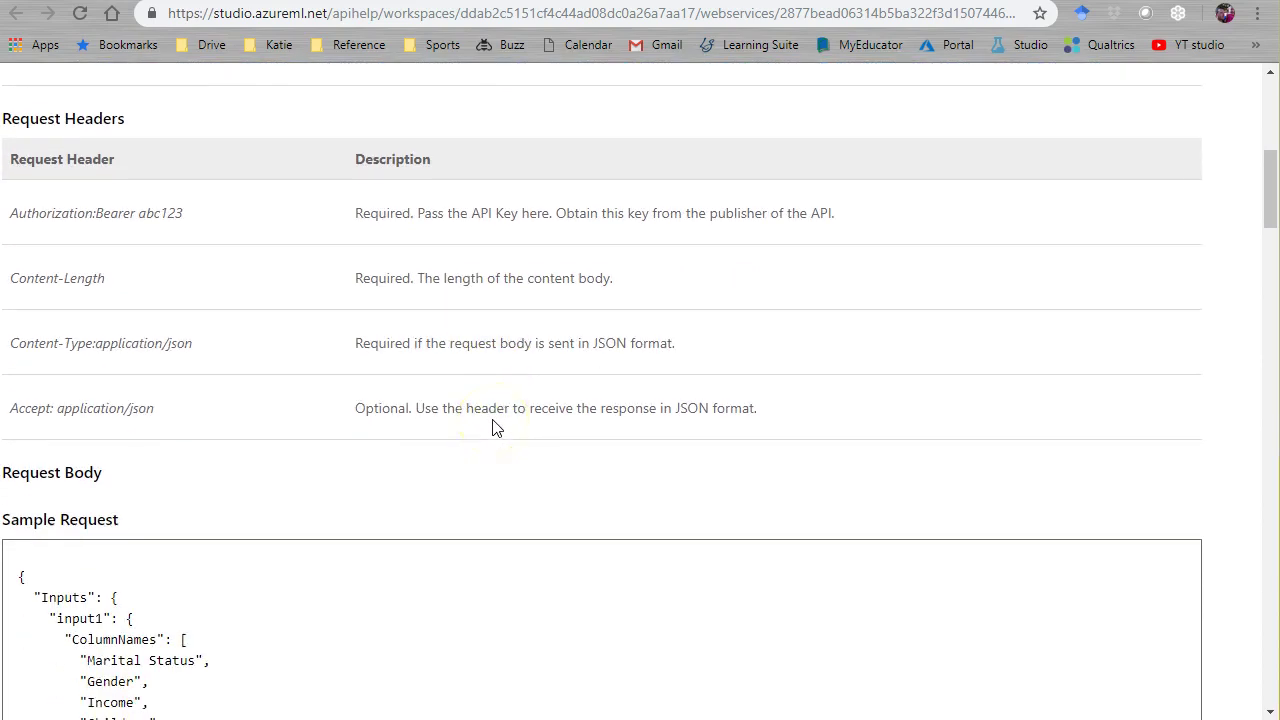
scroll(494, 428, down, 1)
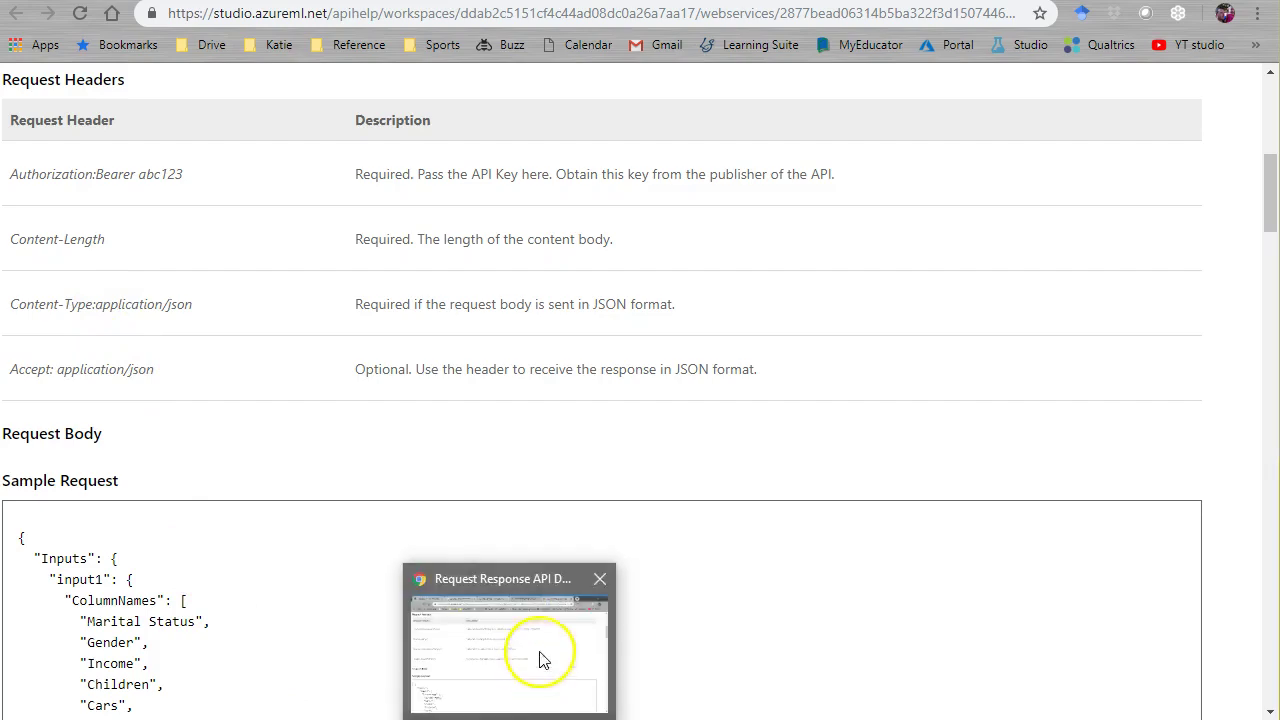
click(560, 719)
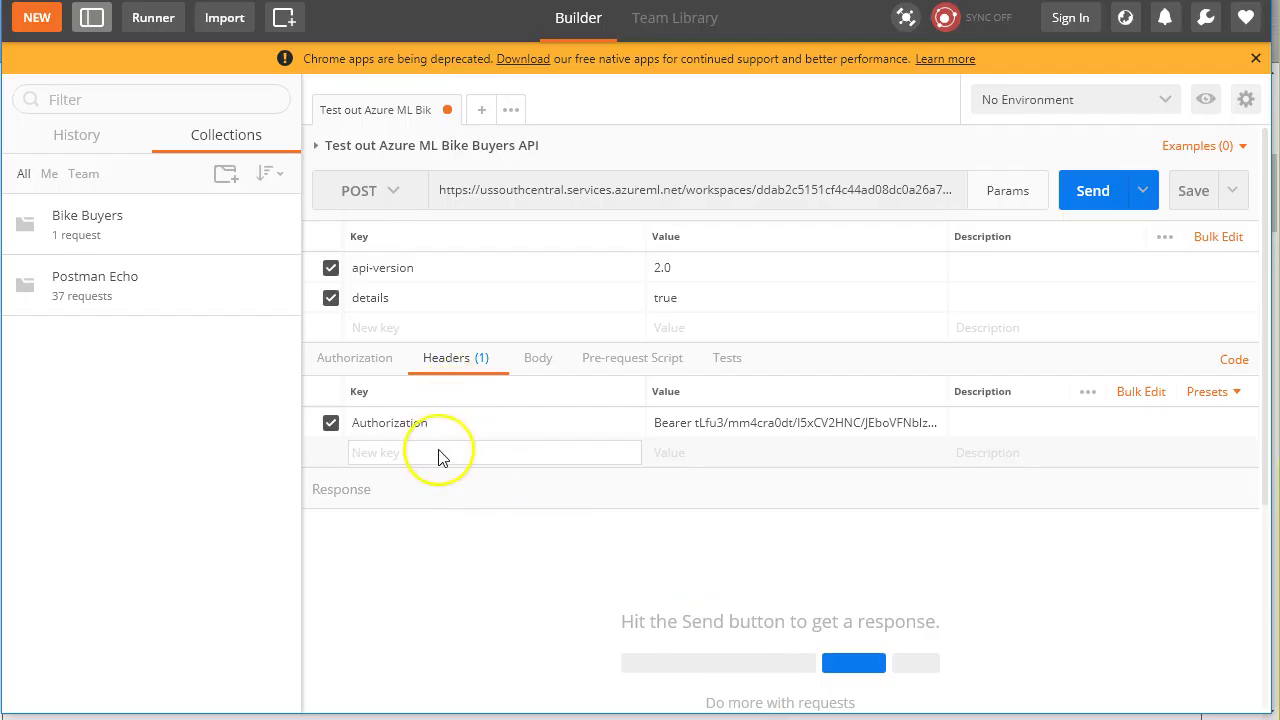
text(Conte)
key(Down)
key(Down)
click(412, 511)
click(720, 451)
text(appli)
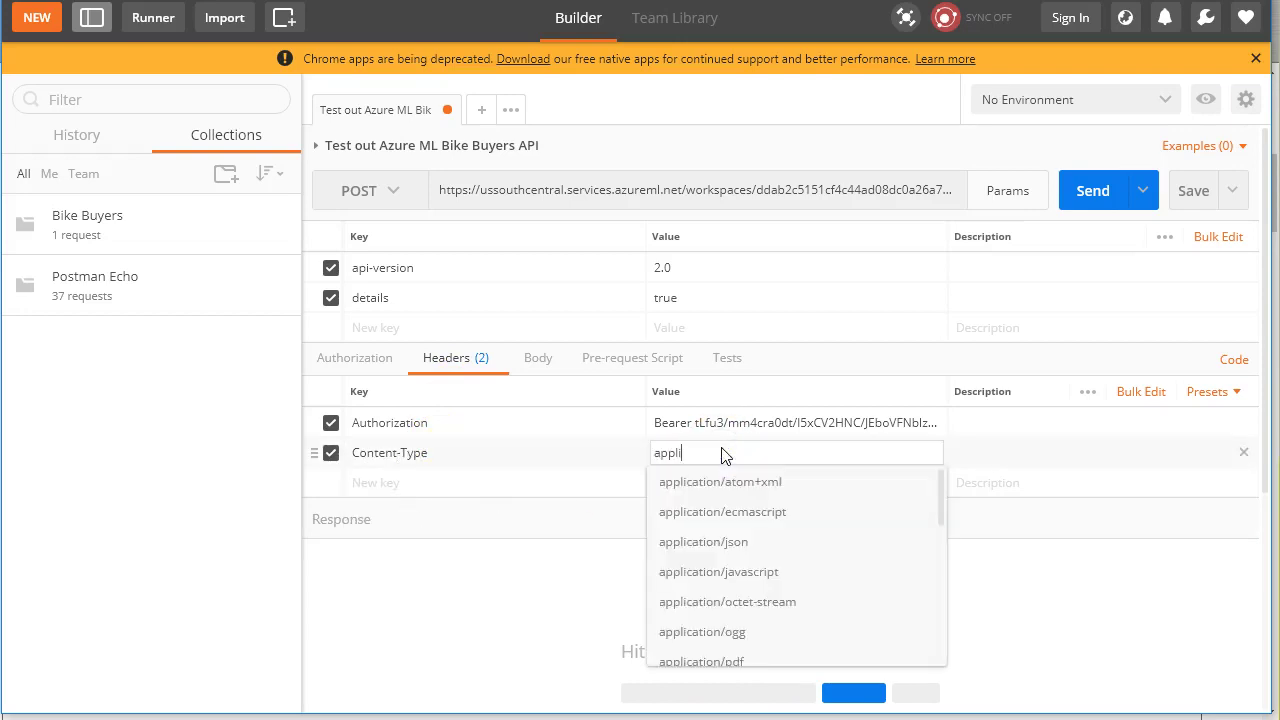
click(717, 541)
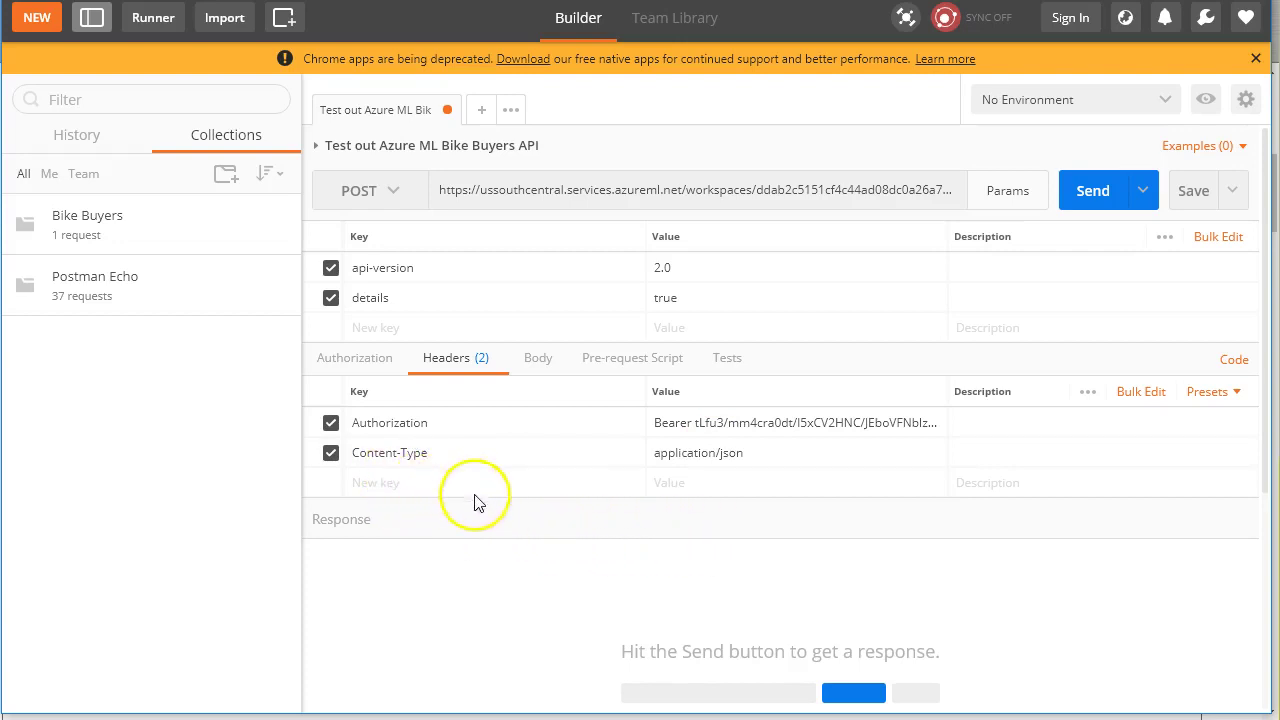
scroll(600, 523, down, 2)
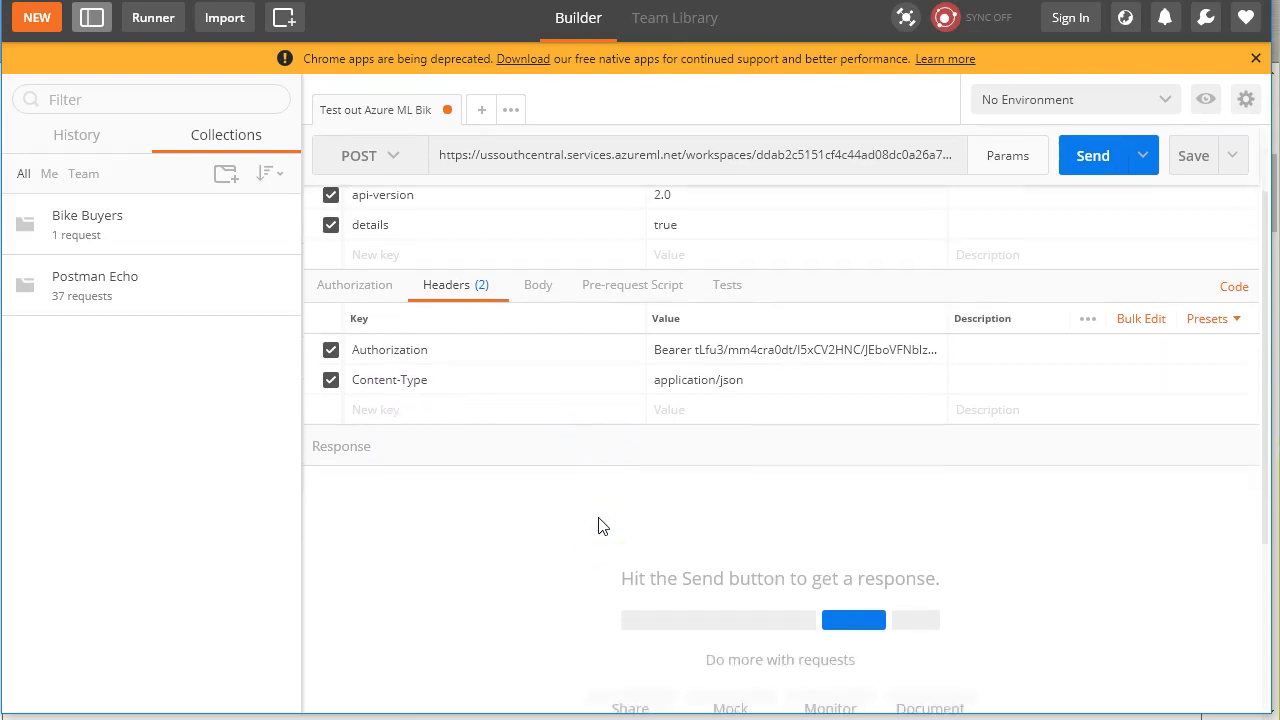
Step: Switch the request body to raw mode with JSON (application/json) content
scroll(600, 523, down, 2)
scroll(600, 523, up, 2)
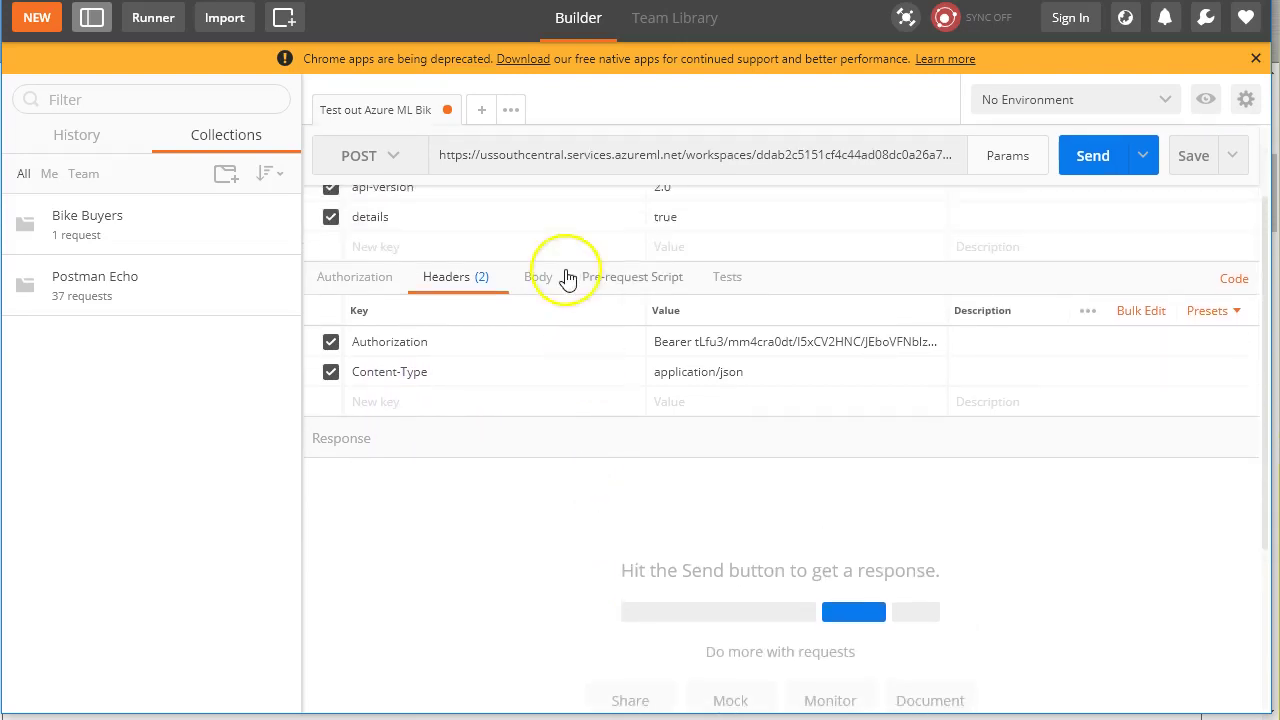
click(541, 277)
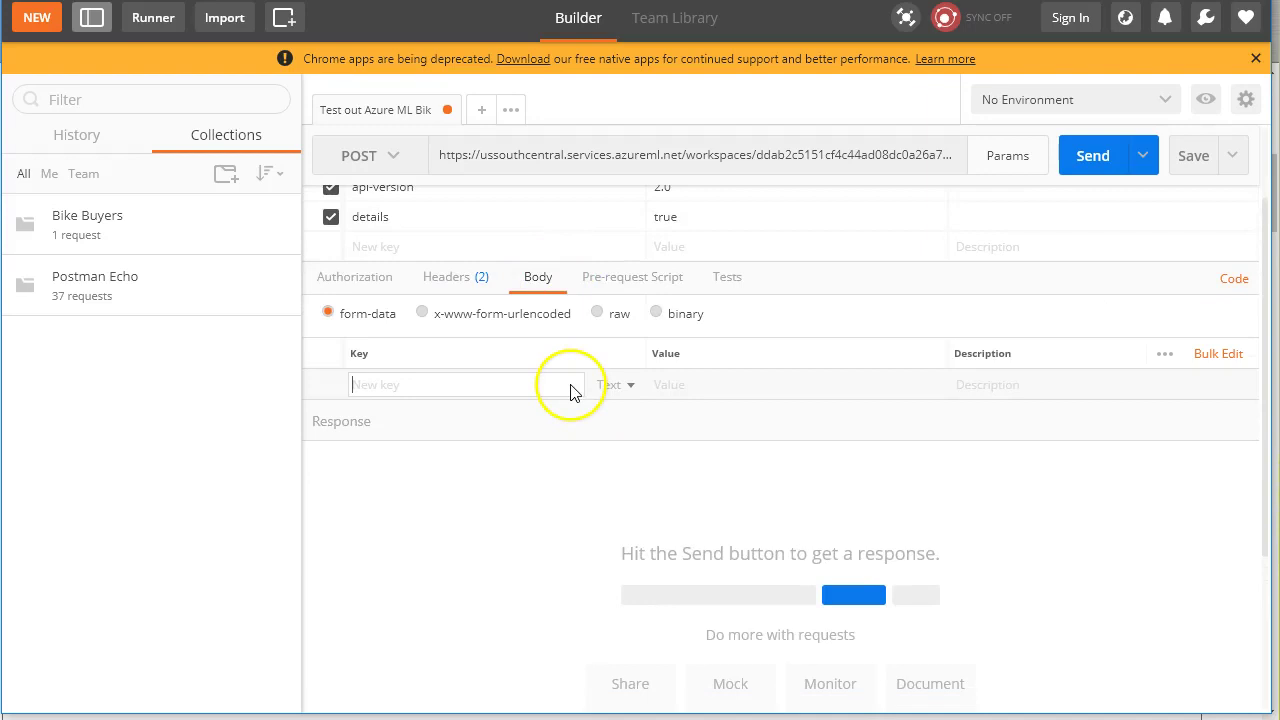
click(617, 386)
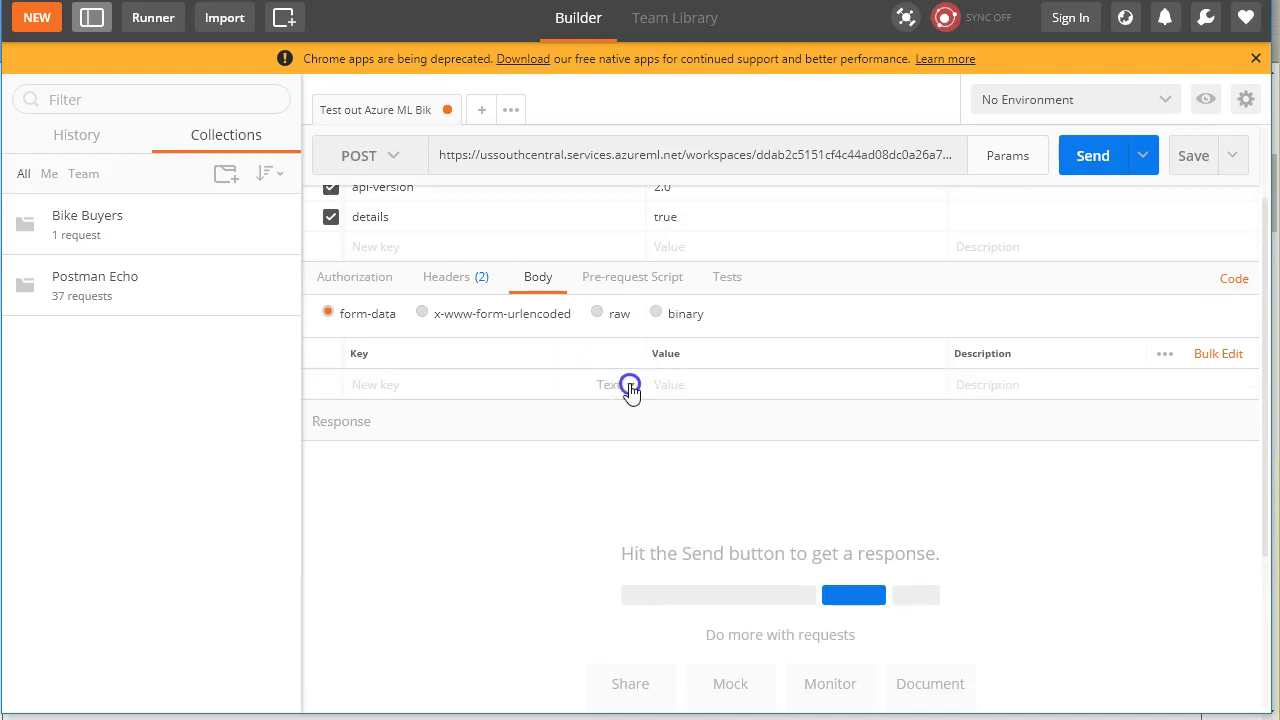
click(620, 420)
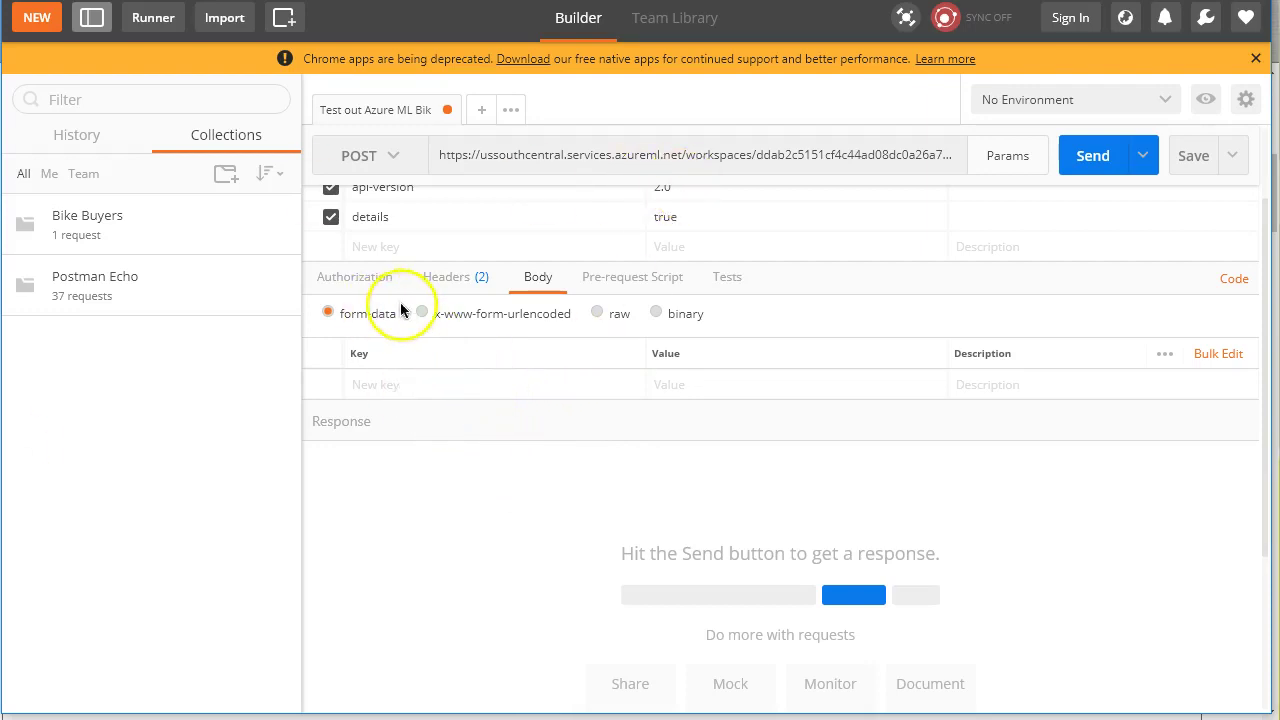
click(605, 314)
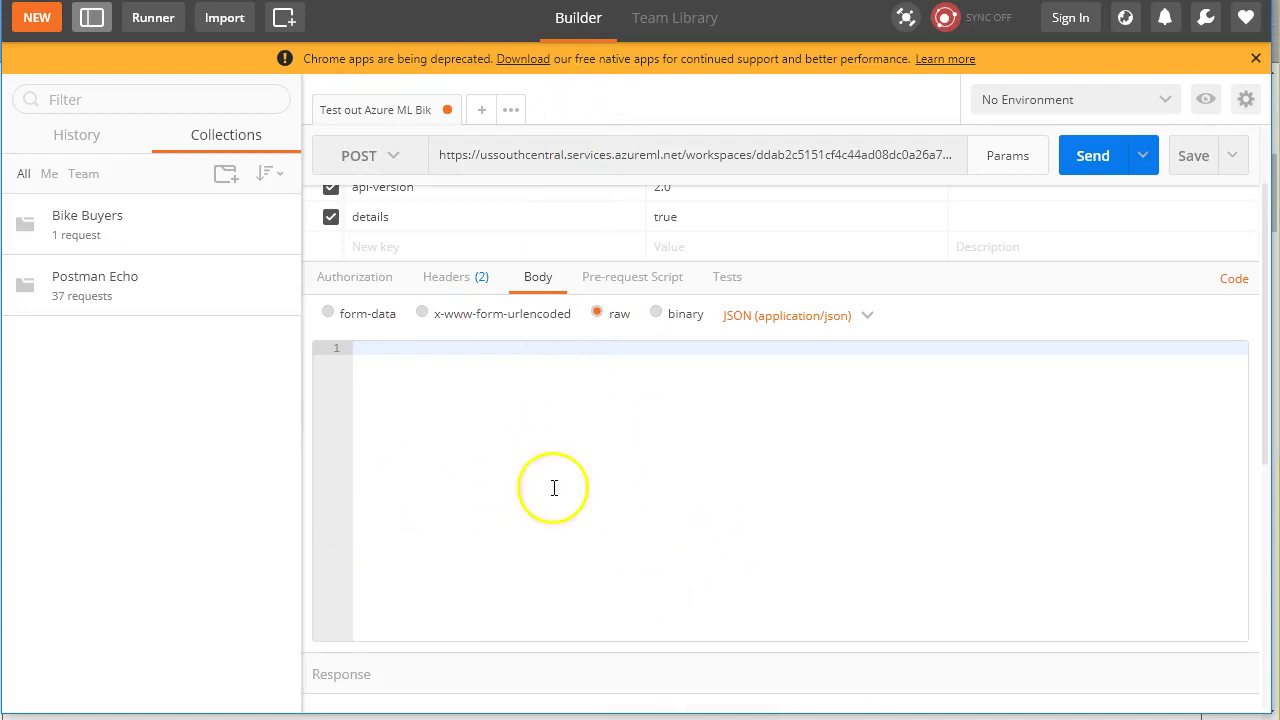
Step: Copy the full Sample Request JSON block from the API help page
key(alt+Tab)
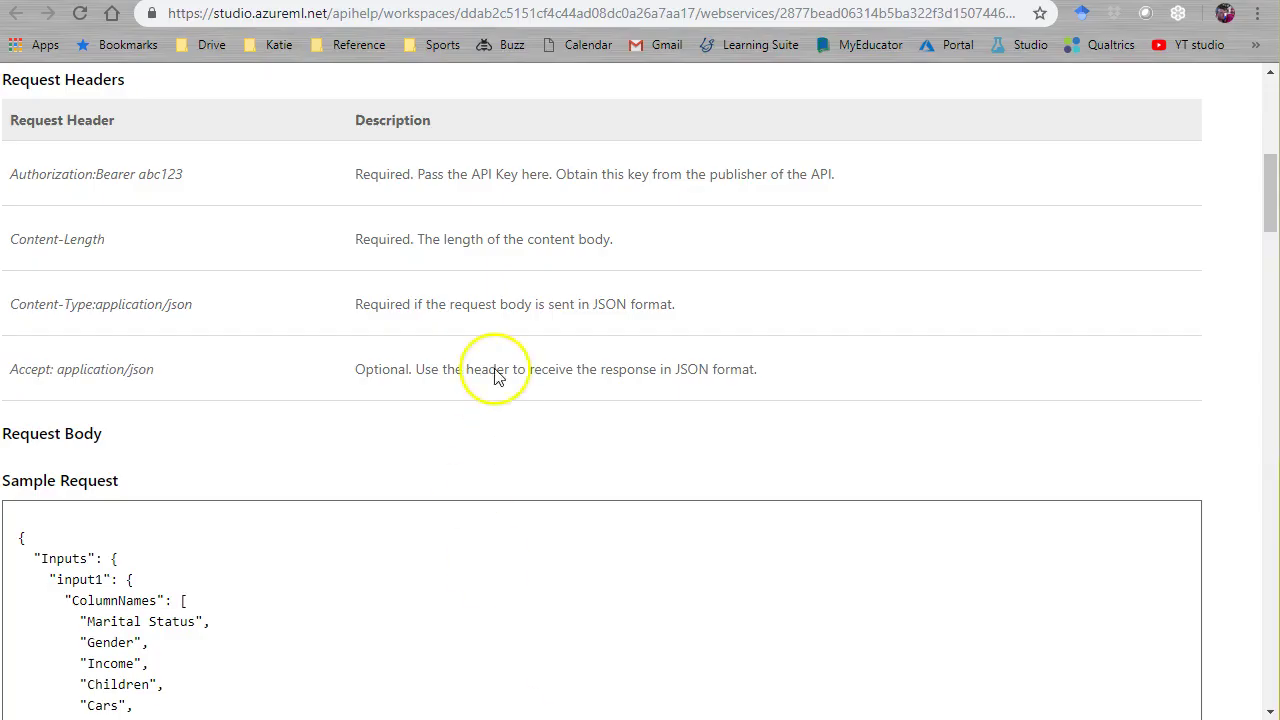
scroll(245, 600, down, 3)
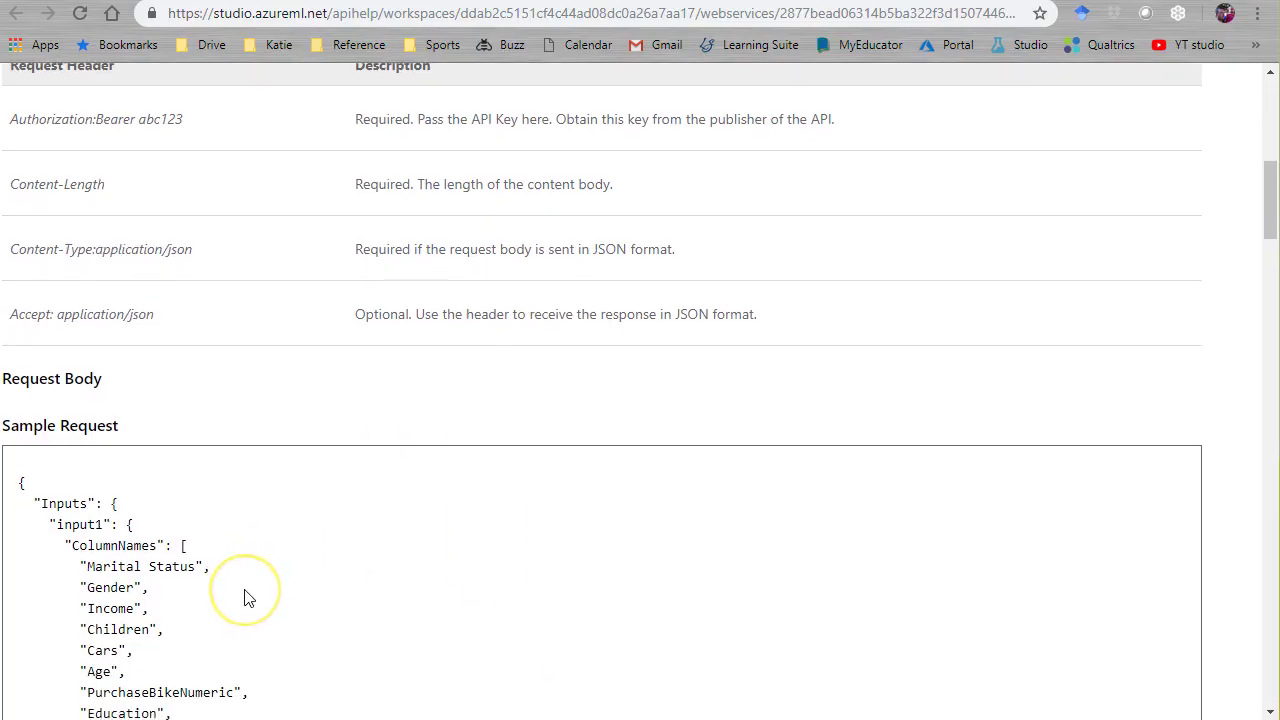
scroll(245, 598, down, 5)
drag(97, 257, 68, 340)
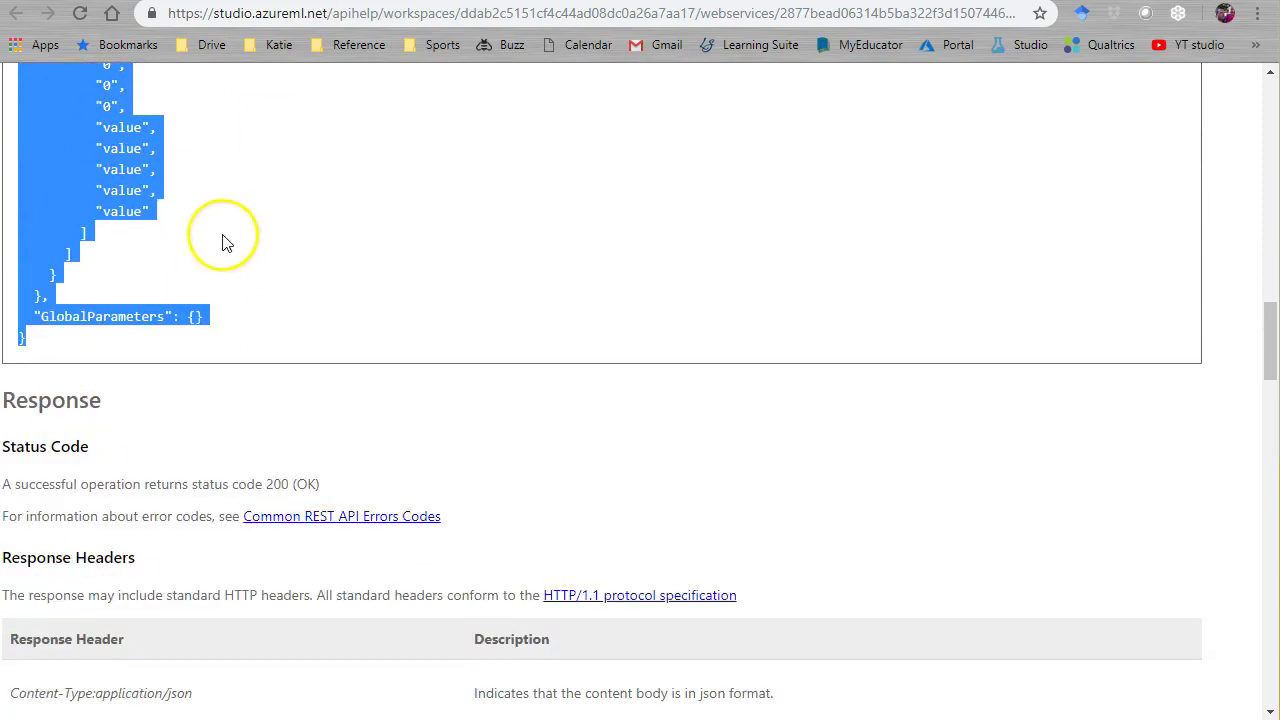
scroll(223, 240, up, 1)
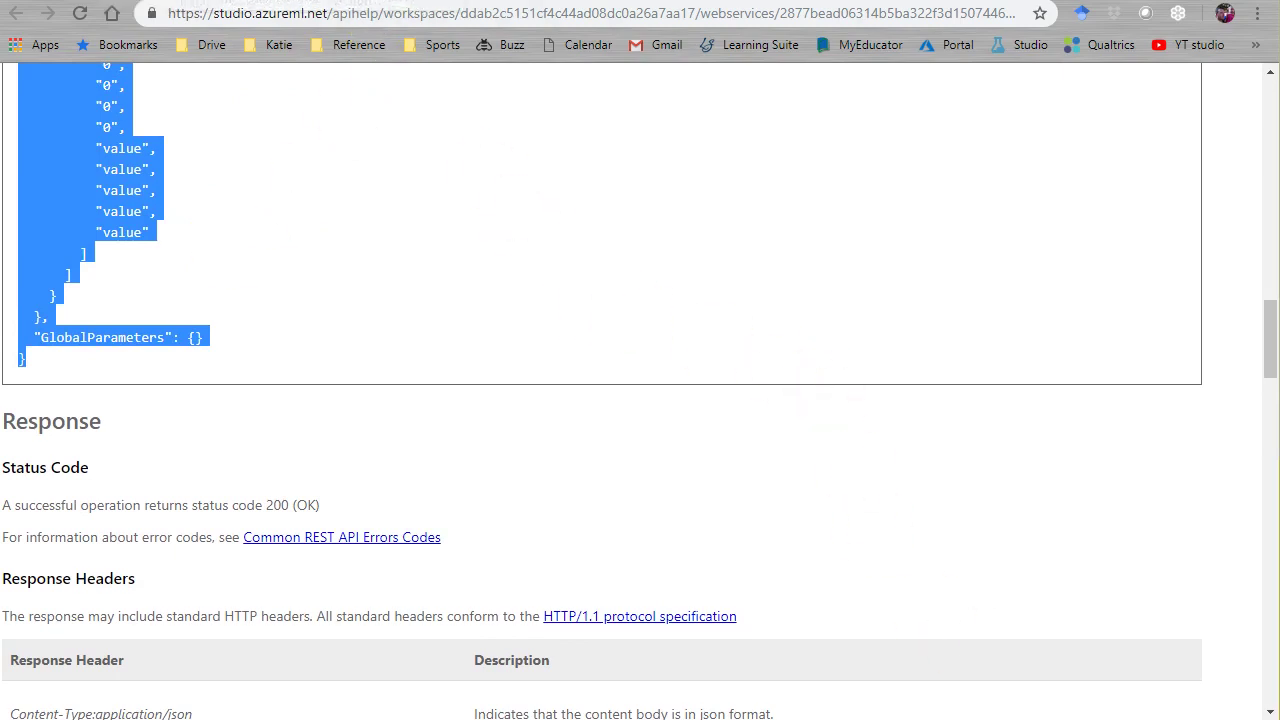
key(alt+Tab)
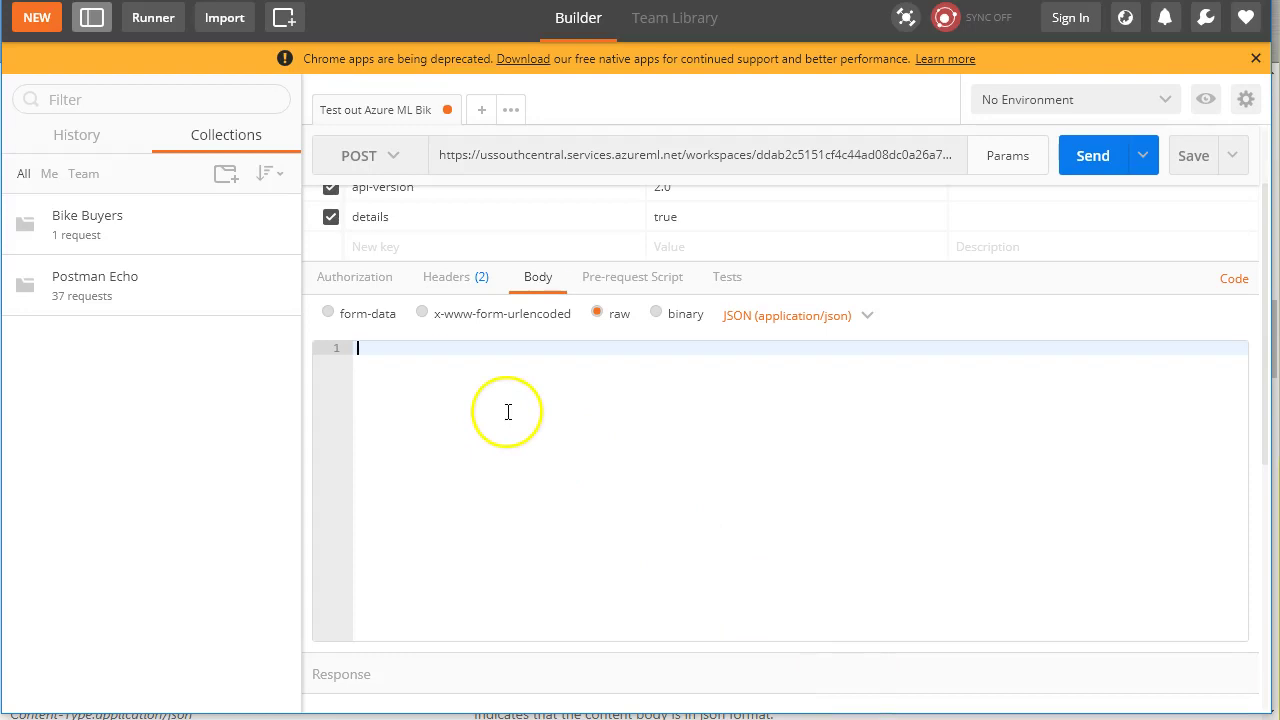
Step: Paste the sample request JSON into the body and delete its second Values row
key(ctrl+v)
scroll(538, 477, up, 1)
scroll(538, 477, up, 5)
scroll(539, 472, down, 3)
scroll(538, 473, down, 3)
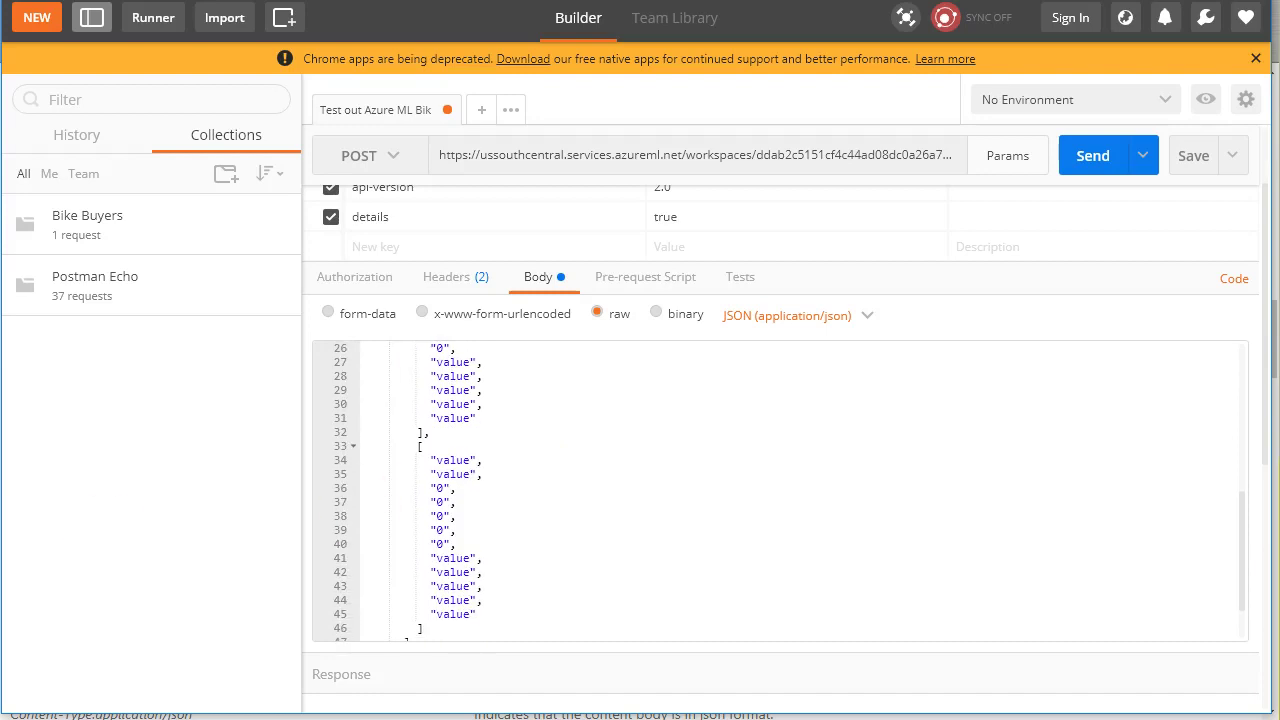
drag(423, 629, 428, 427)
scroll(537, 522, down, 1)
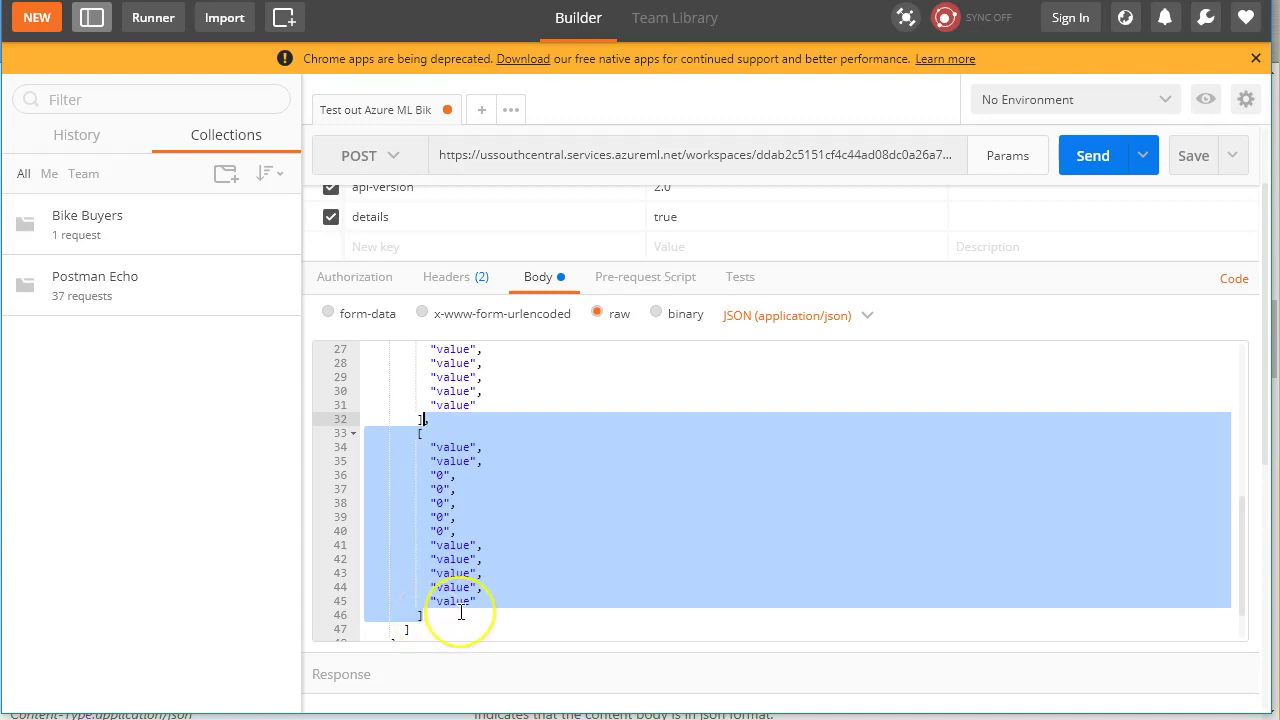
key(BackSpace)
scroll(523, 534, up, 3)
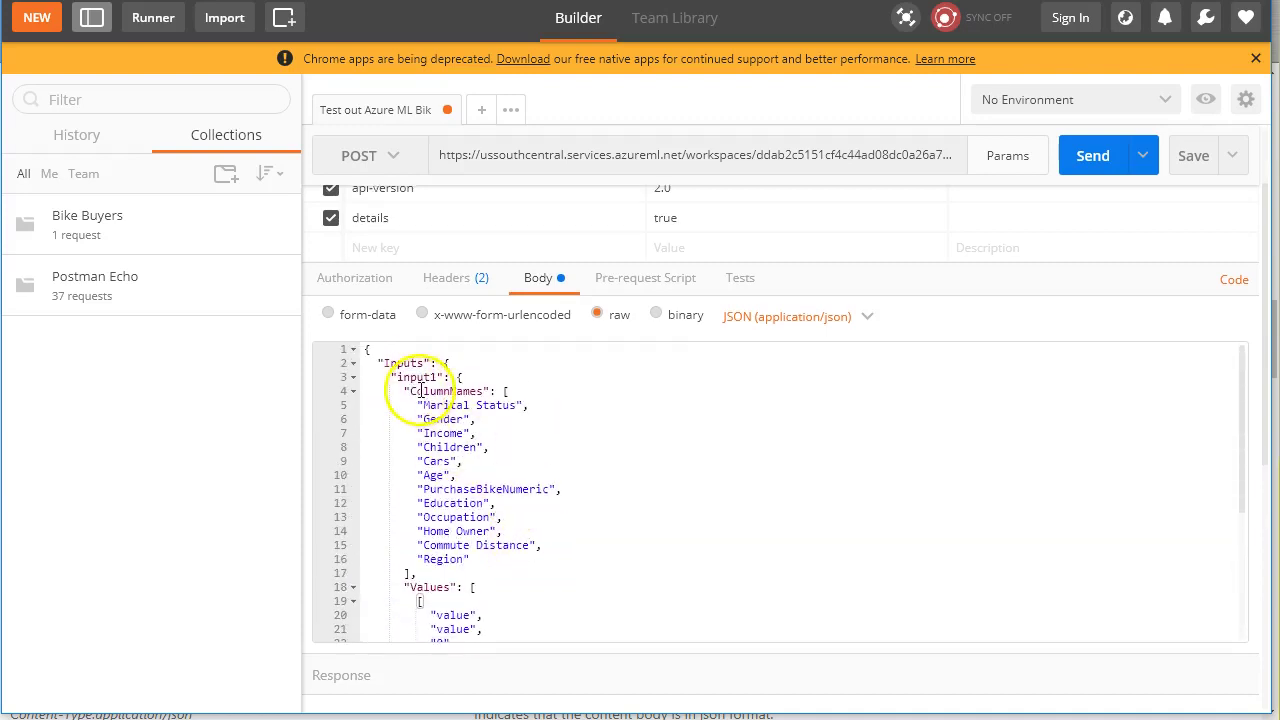
scroll(492, 480, down, 2)
scroll(490, 460, up, 1)
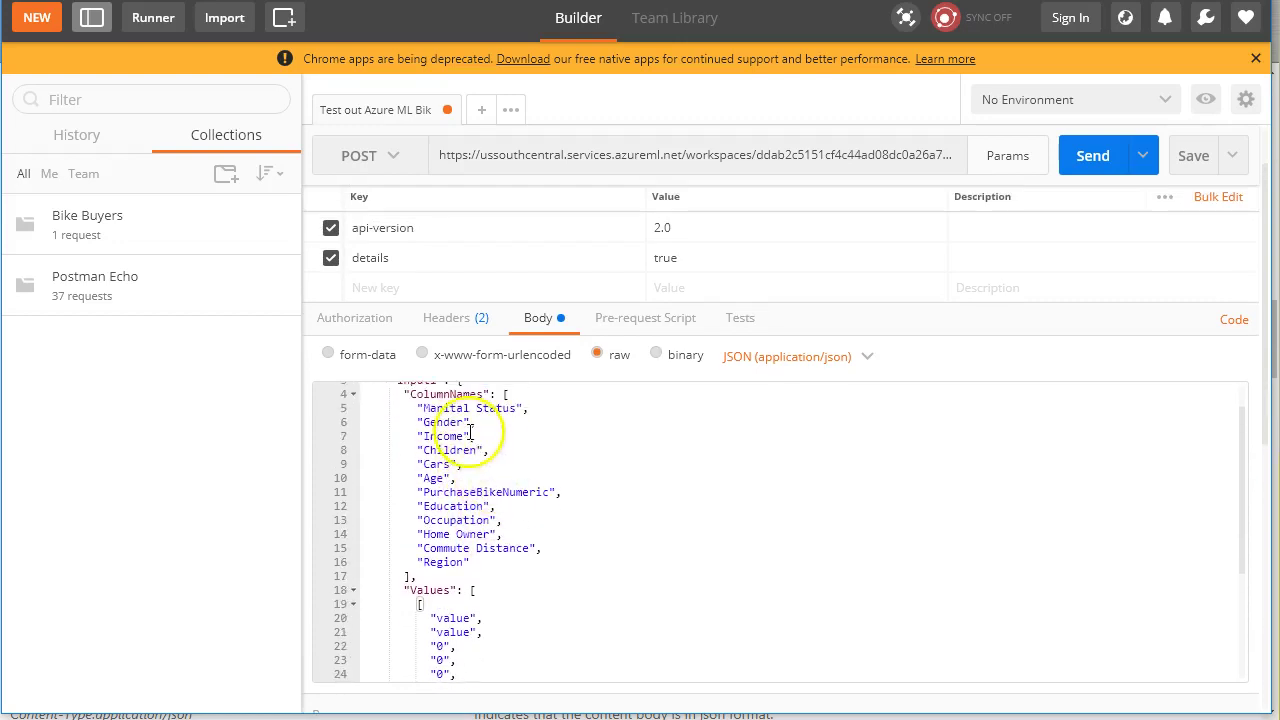
Step: Fill the first values: Married, Female, 100000, 2, 2, 38 and 0
double_click(450, 618)
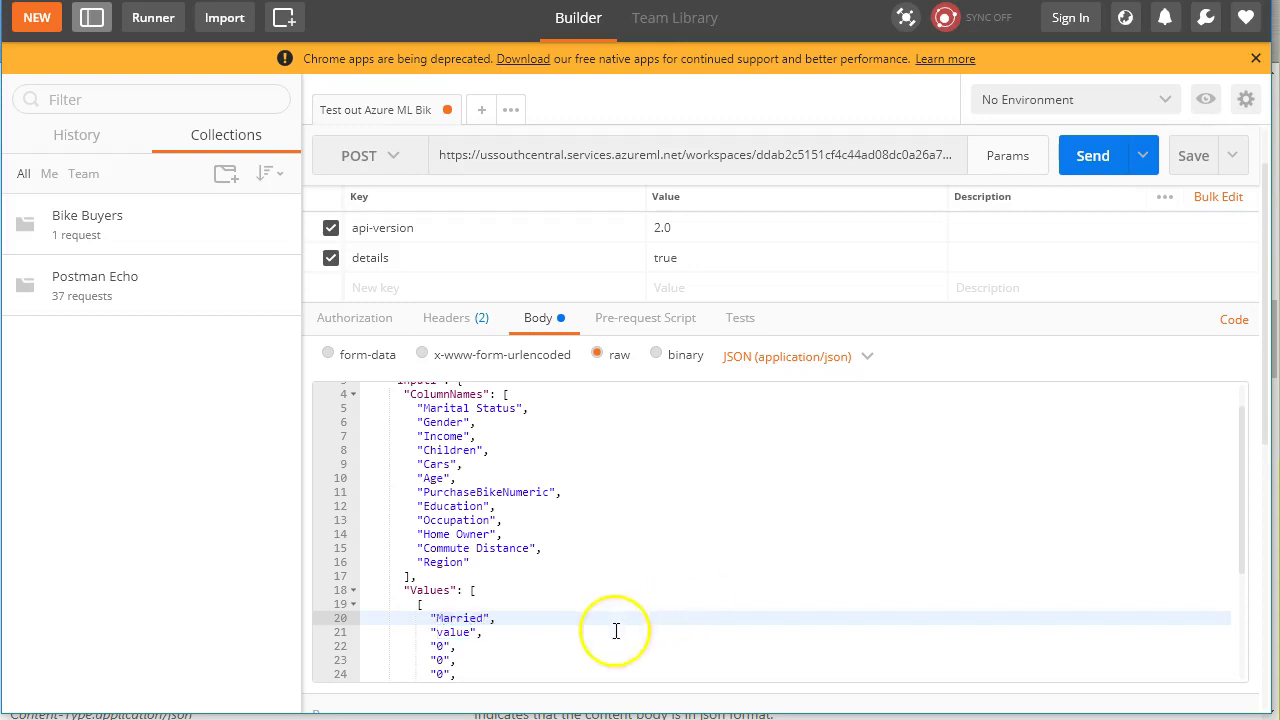
double_click(455, 632)
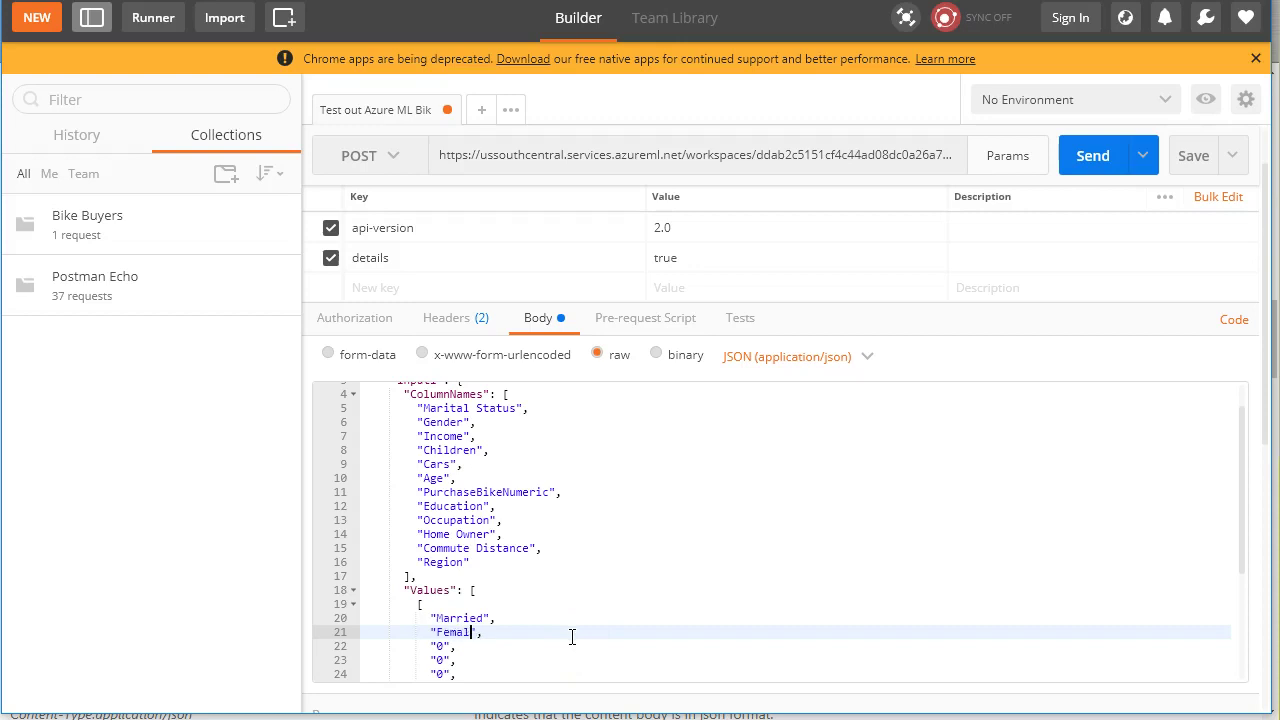
click(437, 646)
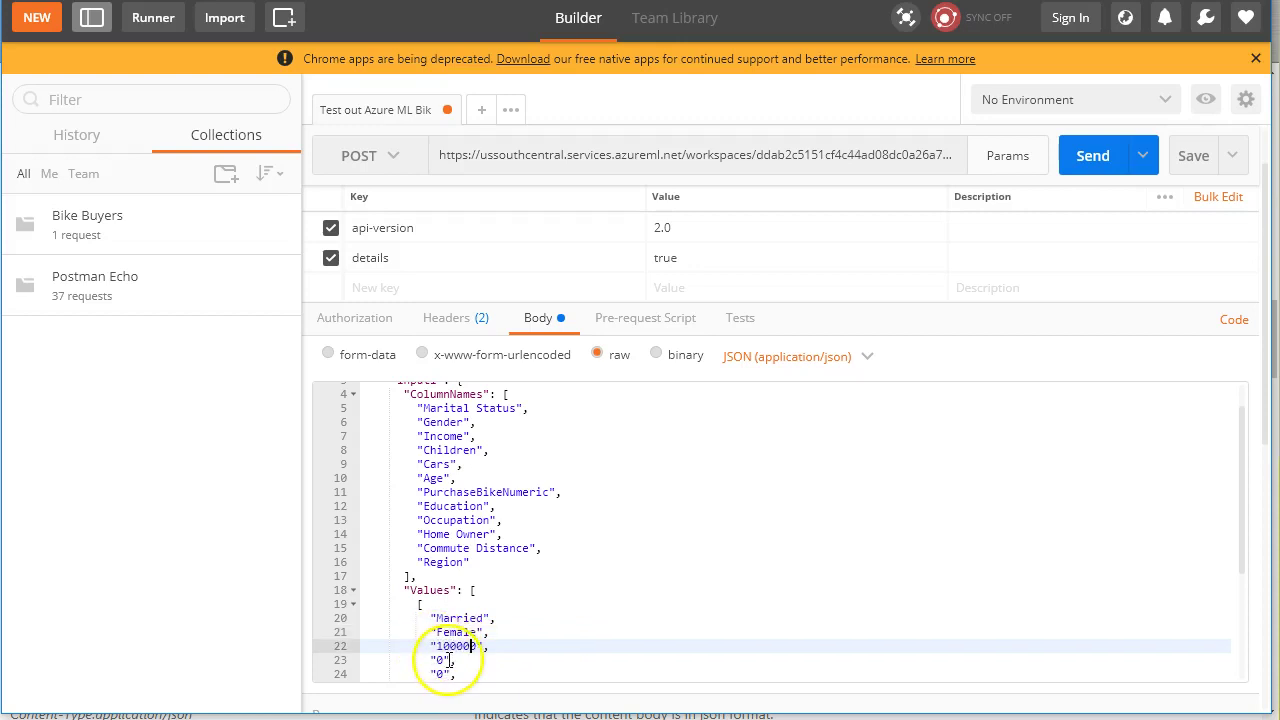
click(438, 660)
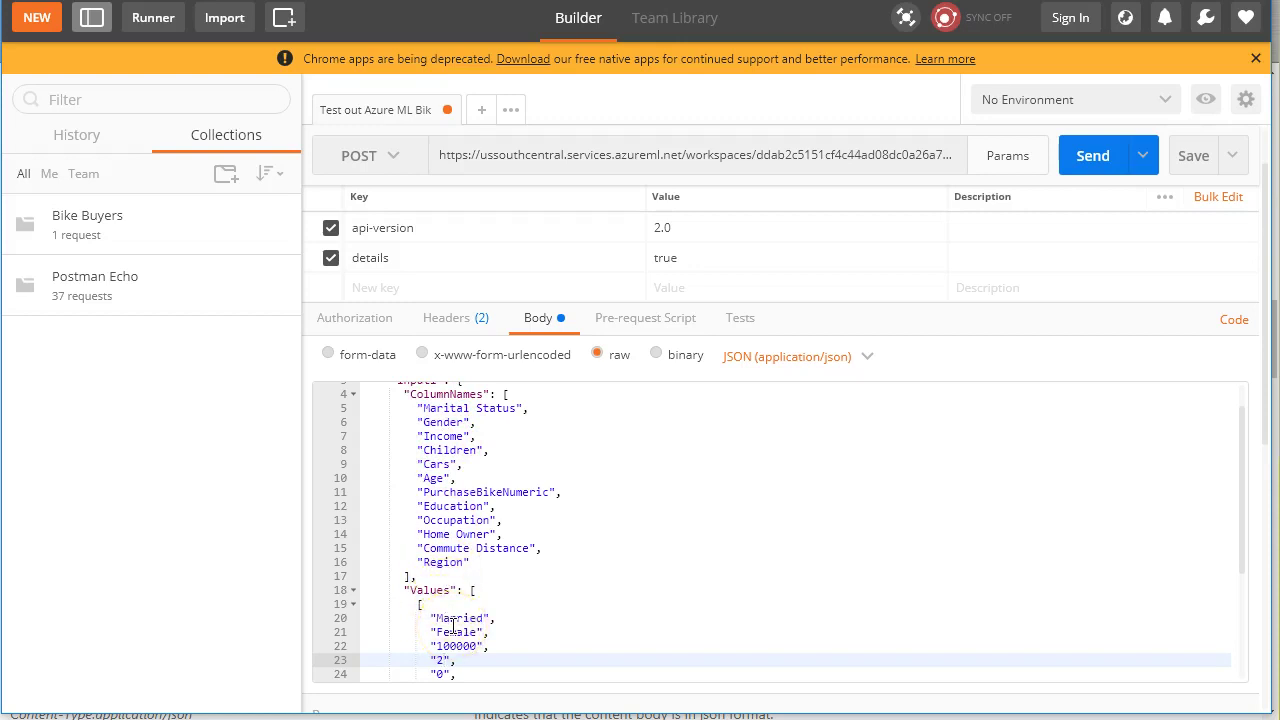
key(Down)
key(Down)
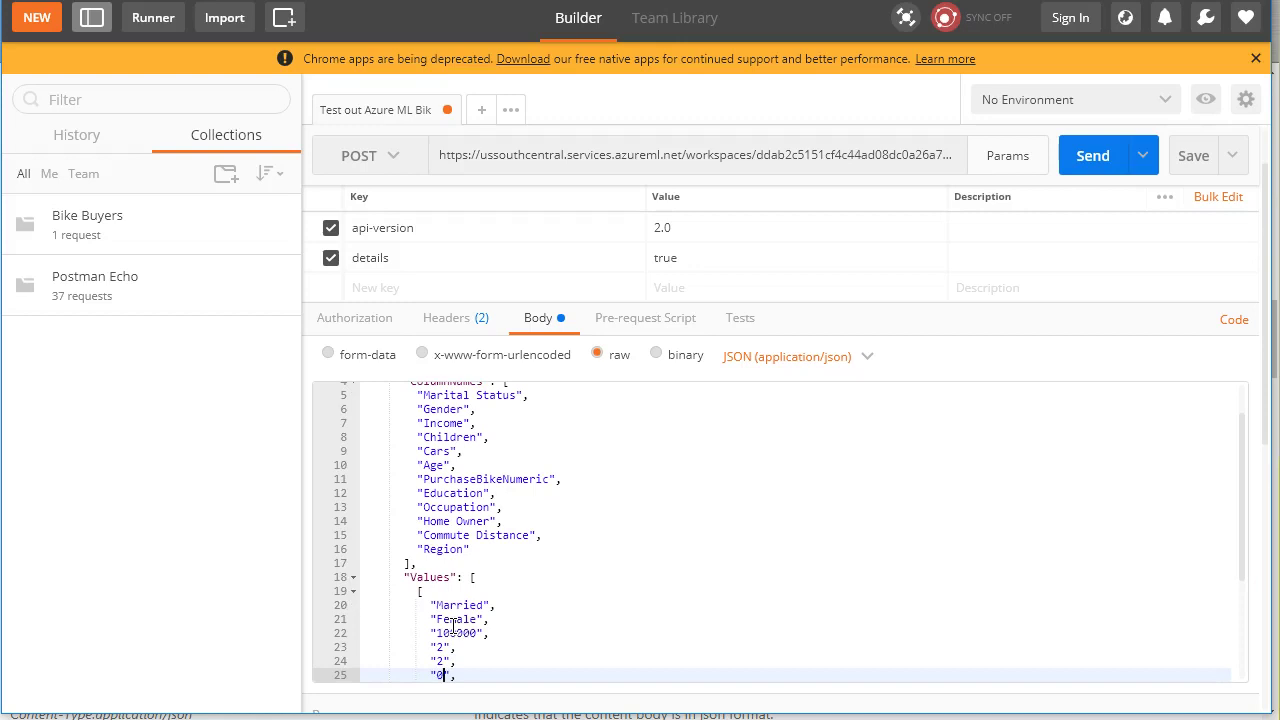
key(End)
key(Return)
text("0")
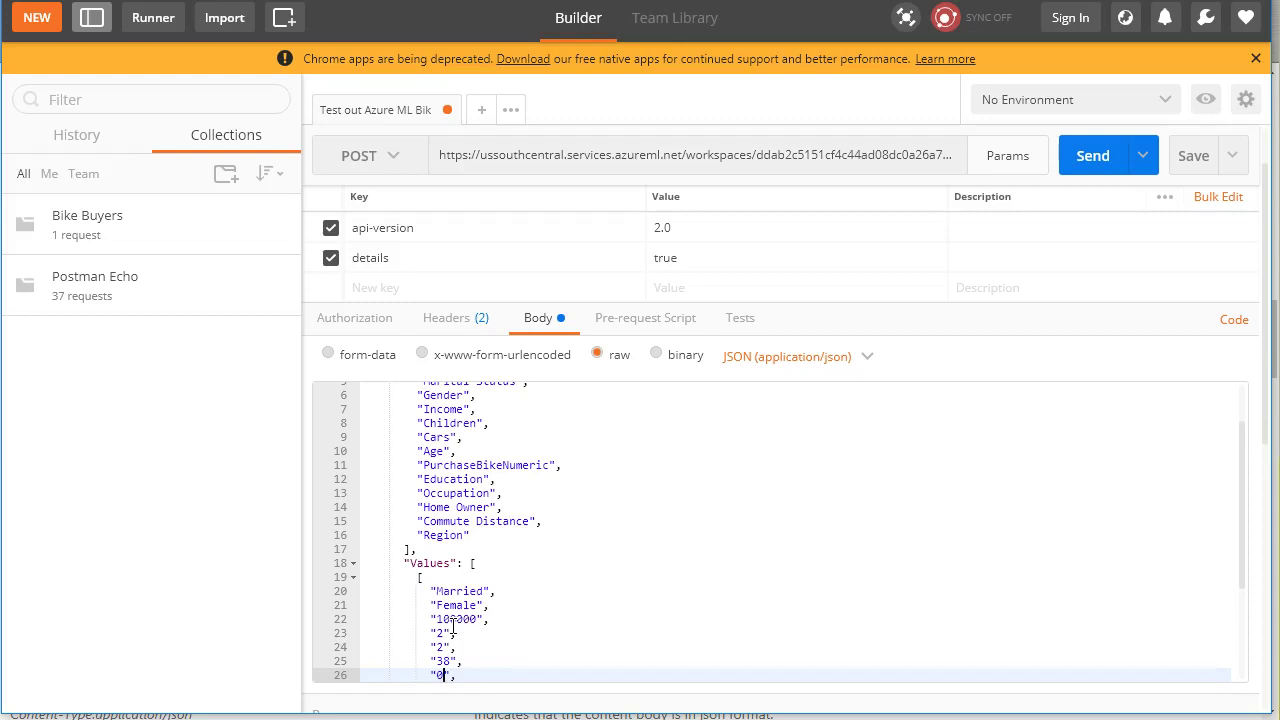
Step: Fill the remaining values: Graduate, Management, Yes, 0-1 Miles and Europe
key(Down)
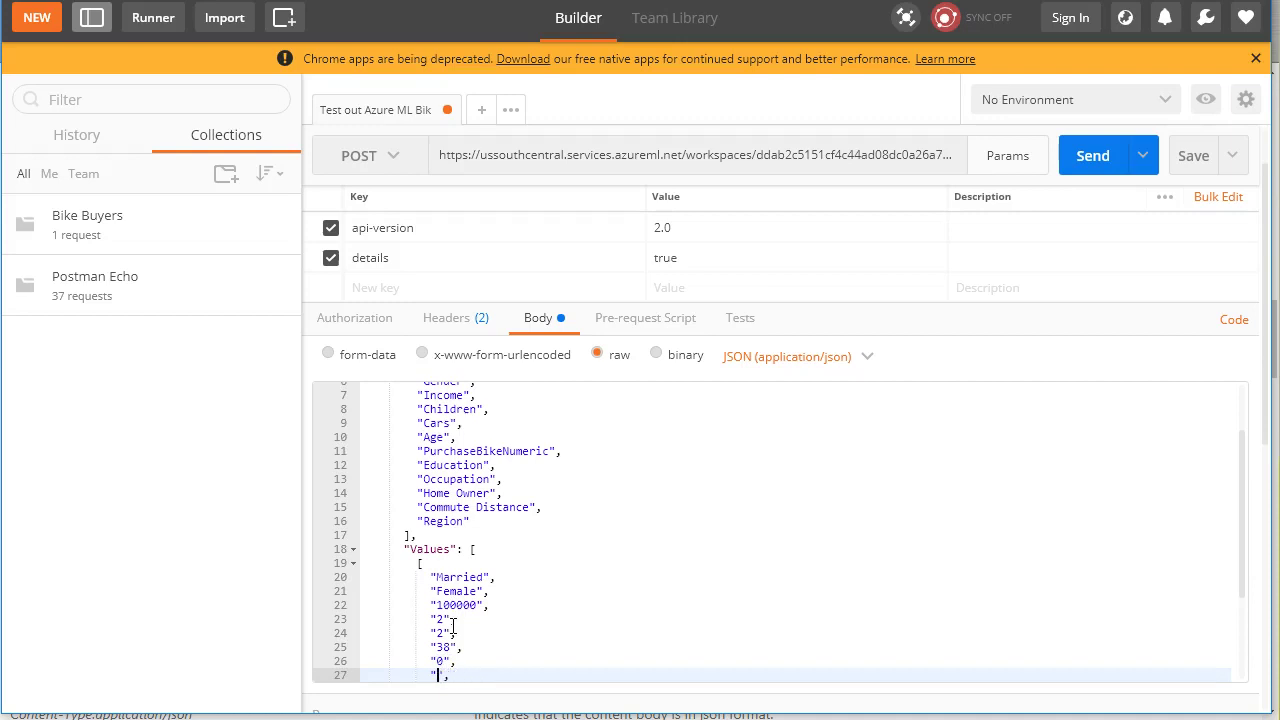
text(Graduate)
key(Down)
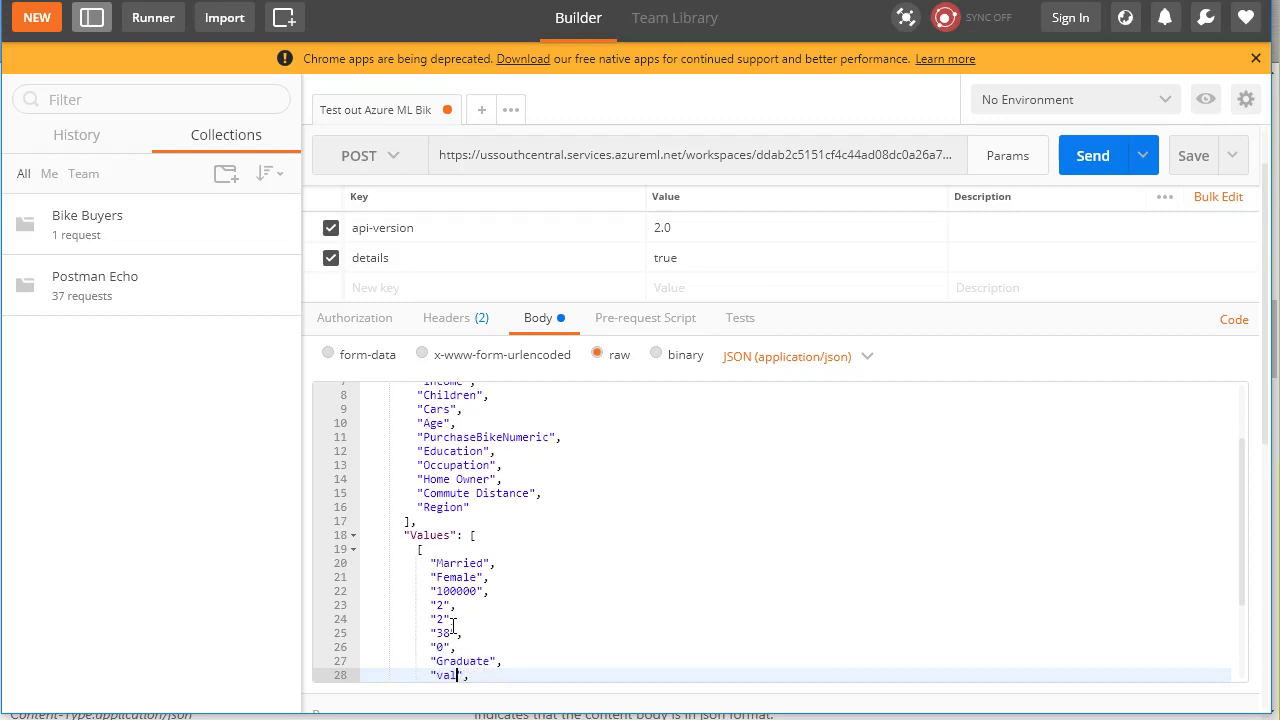
text(Management)
key(Down)
key(BackSpace)
key(BackSpace)
key(BackSpace)
text(Yes)
key(Down)
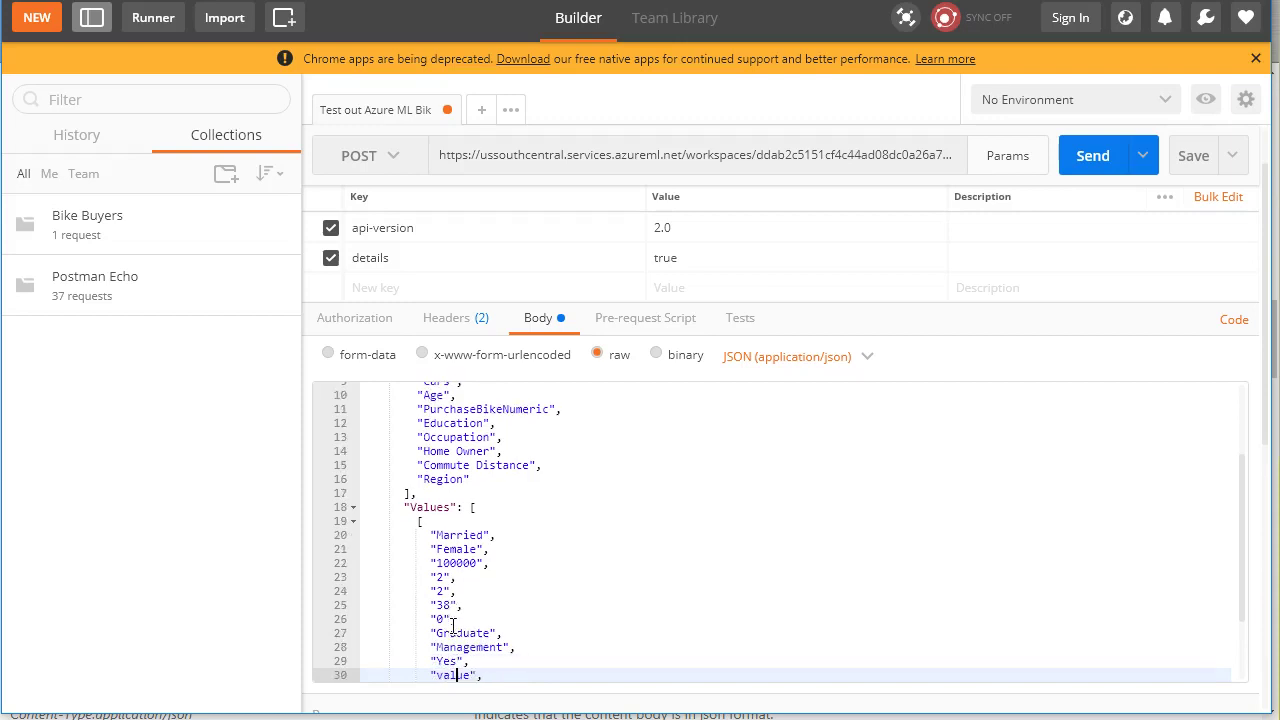
key(BackSpace)
key(BackSpace)
key(BackSpace)
text(0-1 Miles)
key(Down)
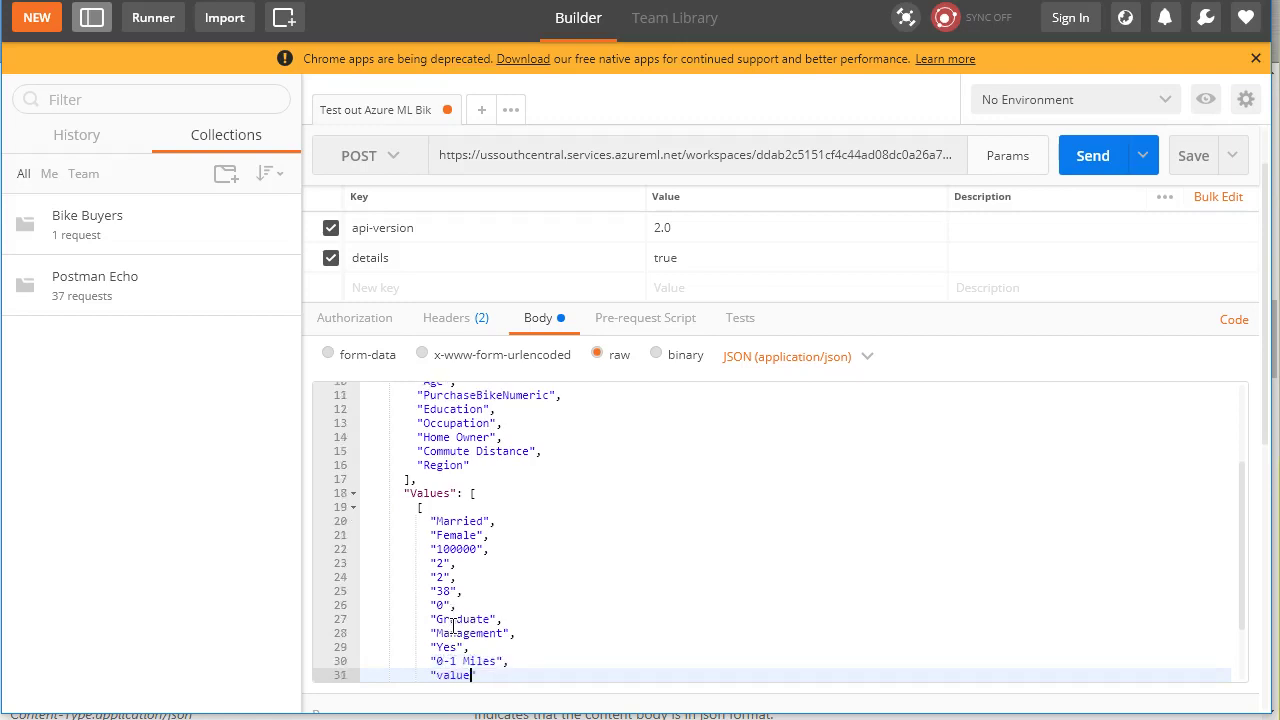
key(BackSpace)
key(BackSpace)
key(BackSpace)
key(BackSpace)
text(Europe)
key(Down)
key(Down)
key(Down)
key(Down)
key(Down)
key(Down)
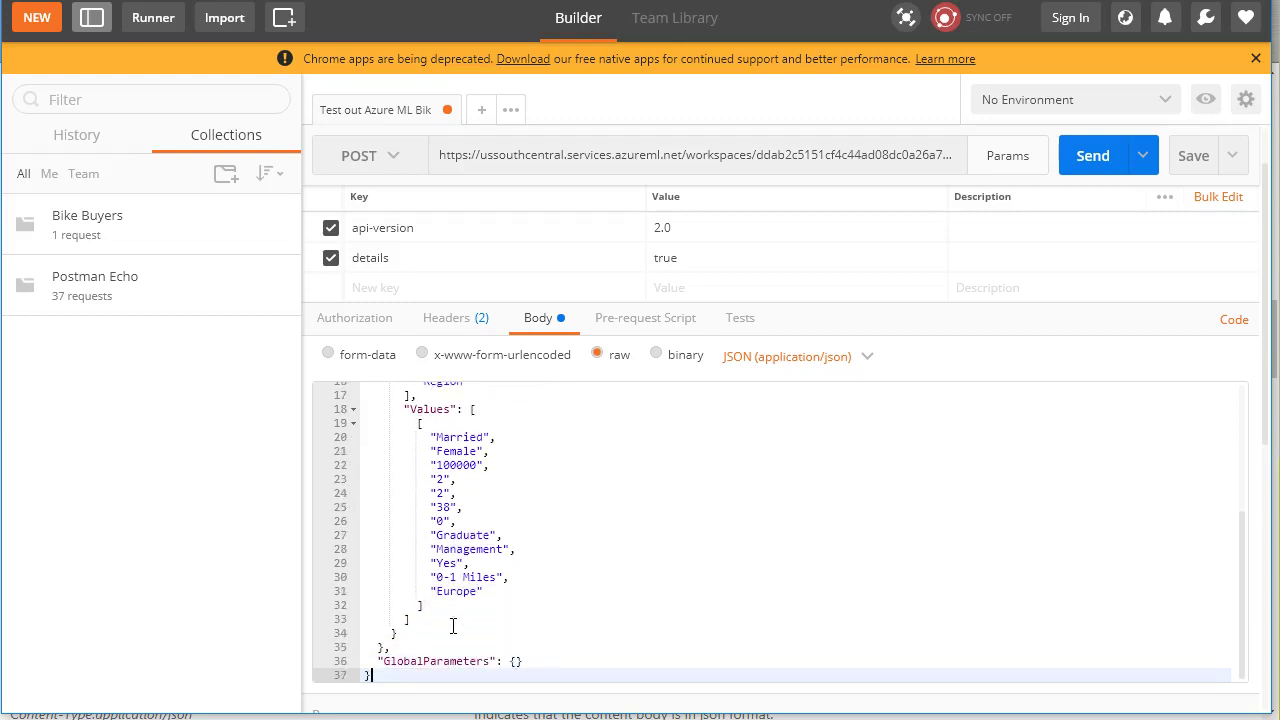
Step: Send the request and highlight Scored Labels 0.458630041816702 in the 200 OK response
scroll(528, 563, up, 5)
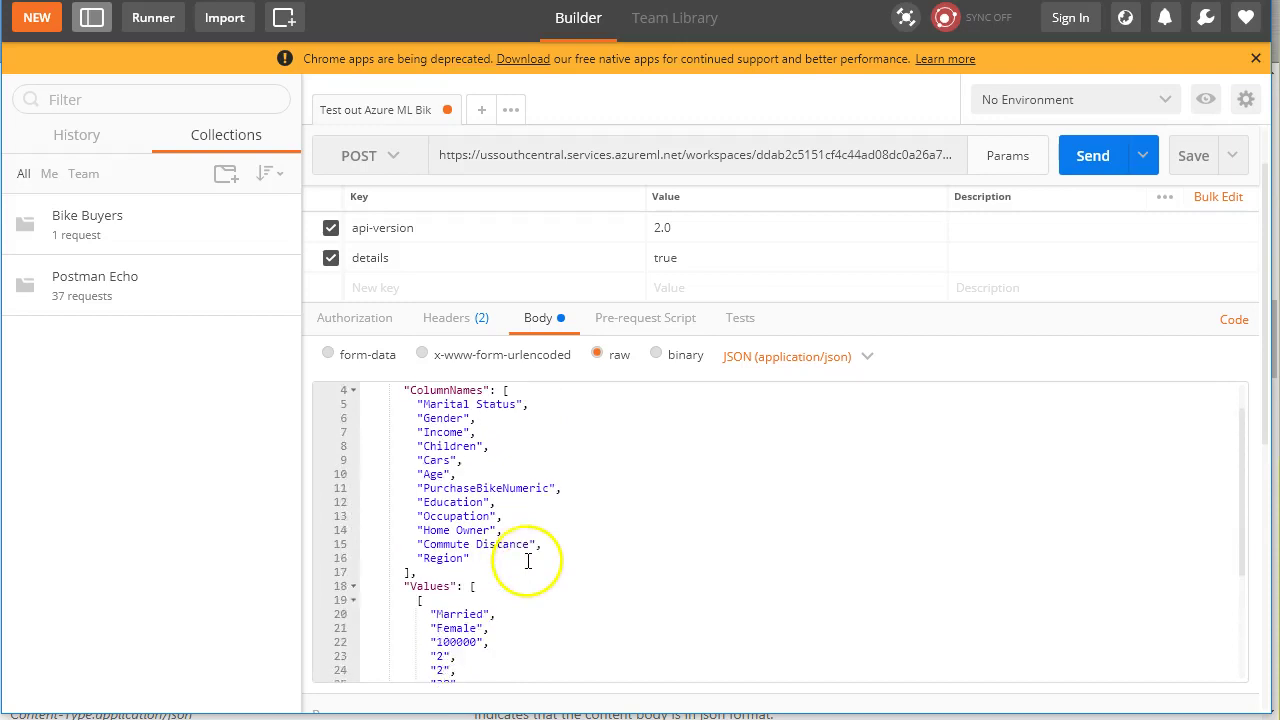
click(1093, 155)
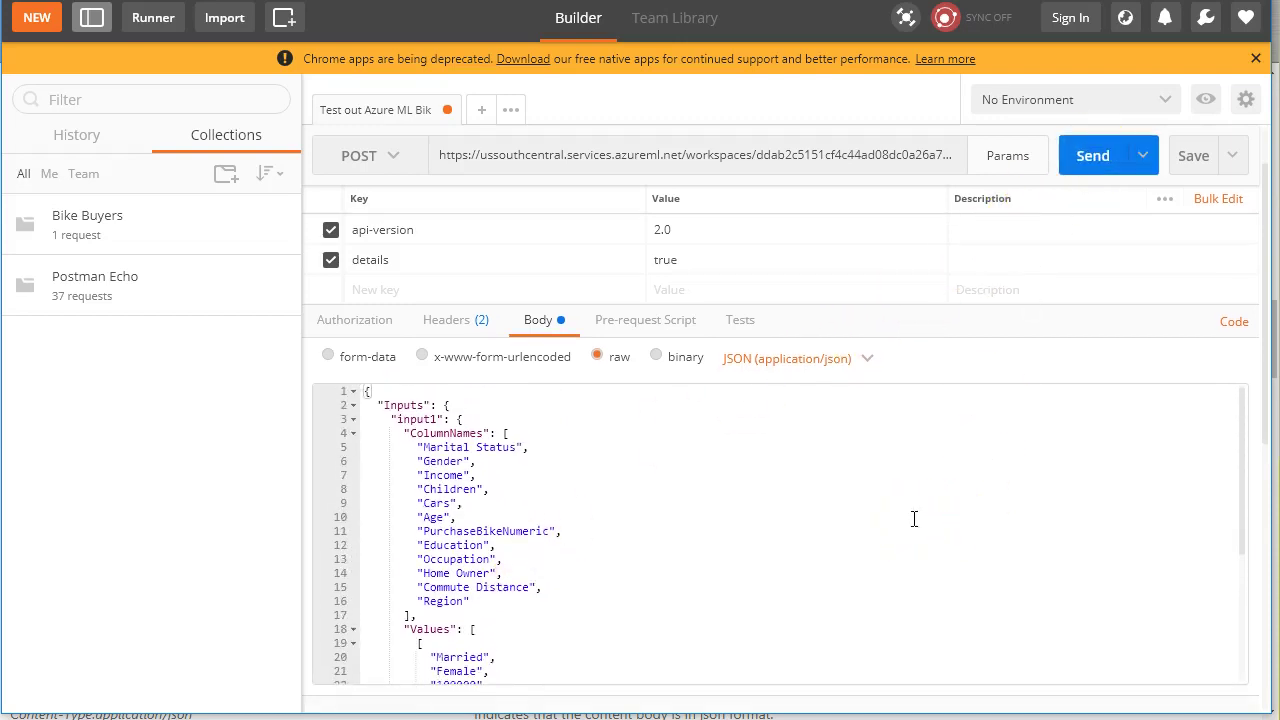
scroll(628, 491, down, 5)
click(1085, 157)
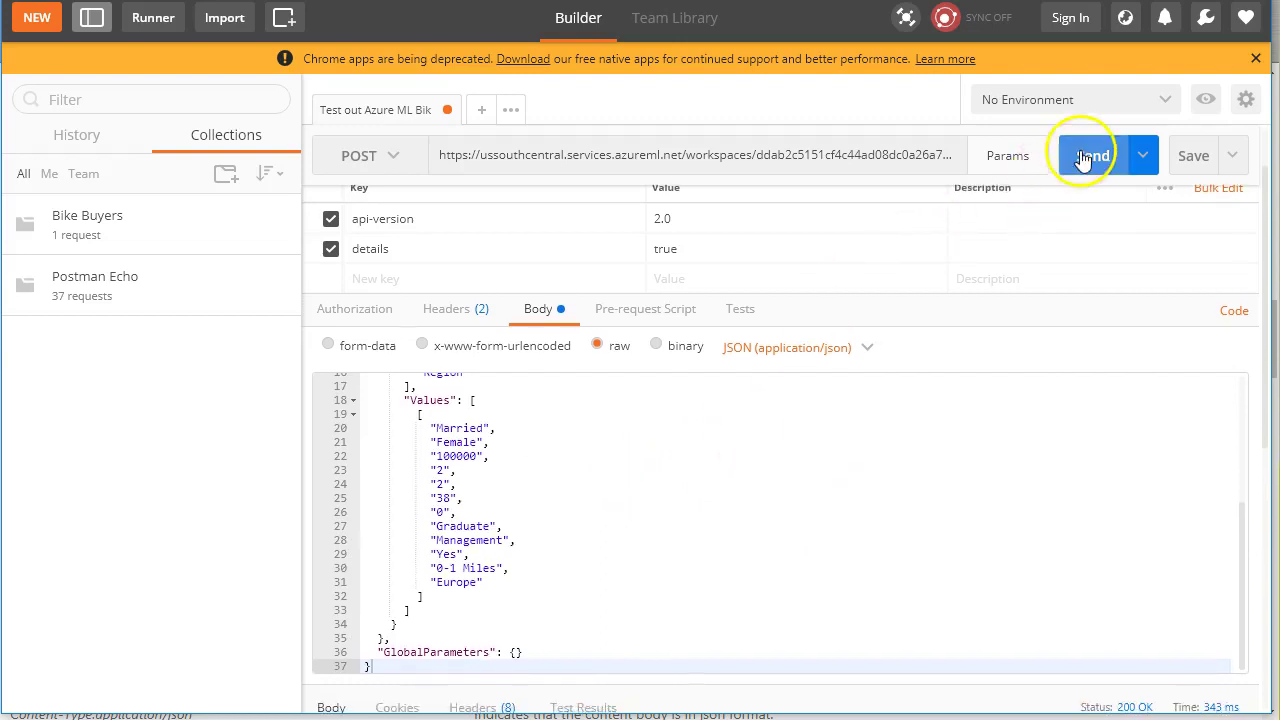
scroll(820, 460, down, 5)
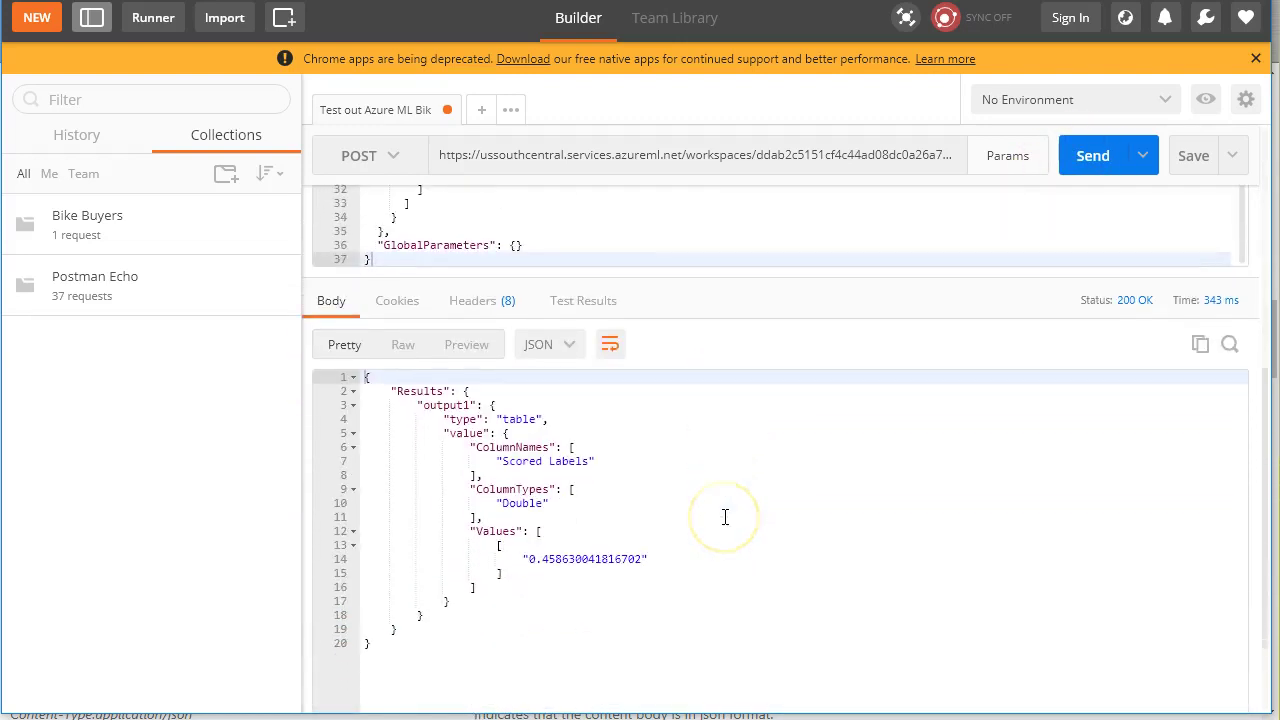
scroll(712, 507, up, 10)
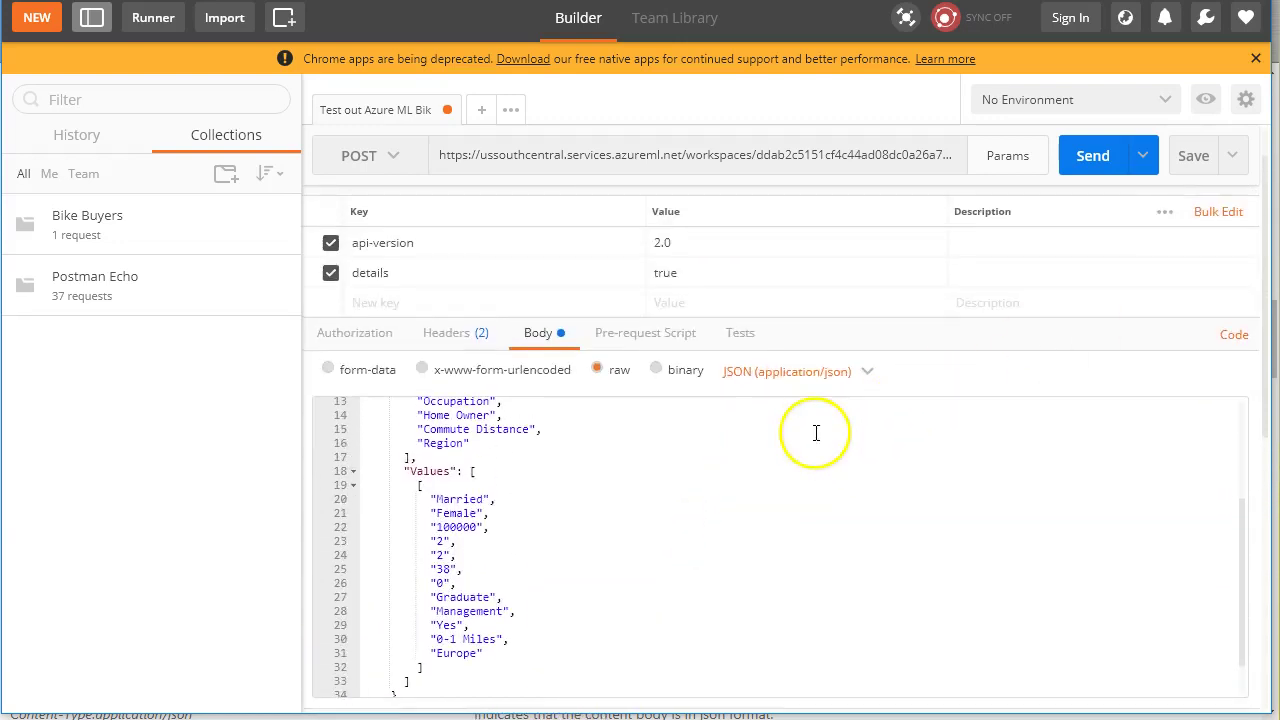
scroll(814, 434, down, 2)
scroll(1257, 558, down, 3)
scroll(1257, 558, down, 2)
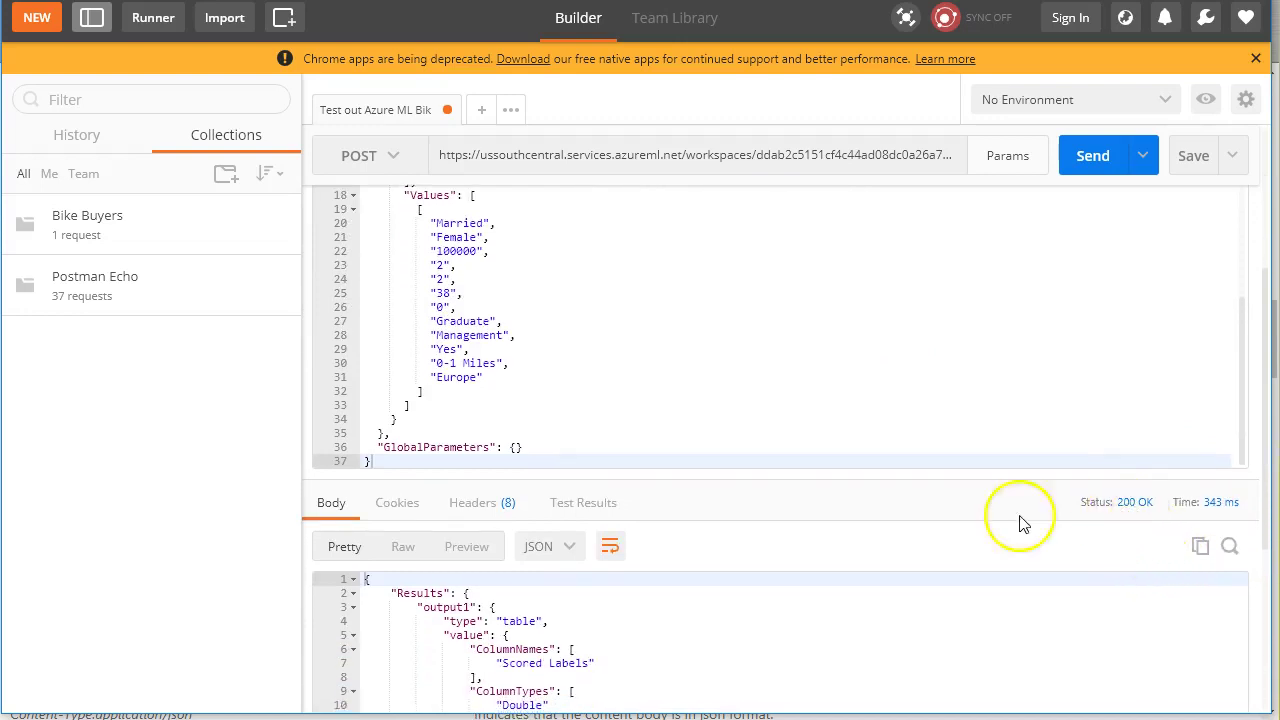
scroll(757, 557, down, 3)
scroll(757, 557, down, 3)
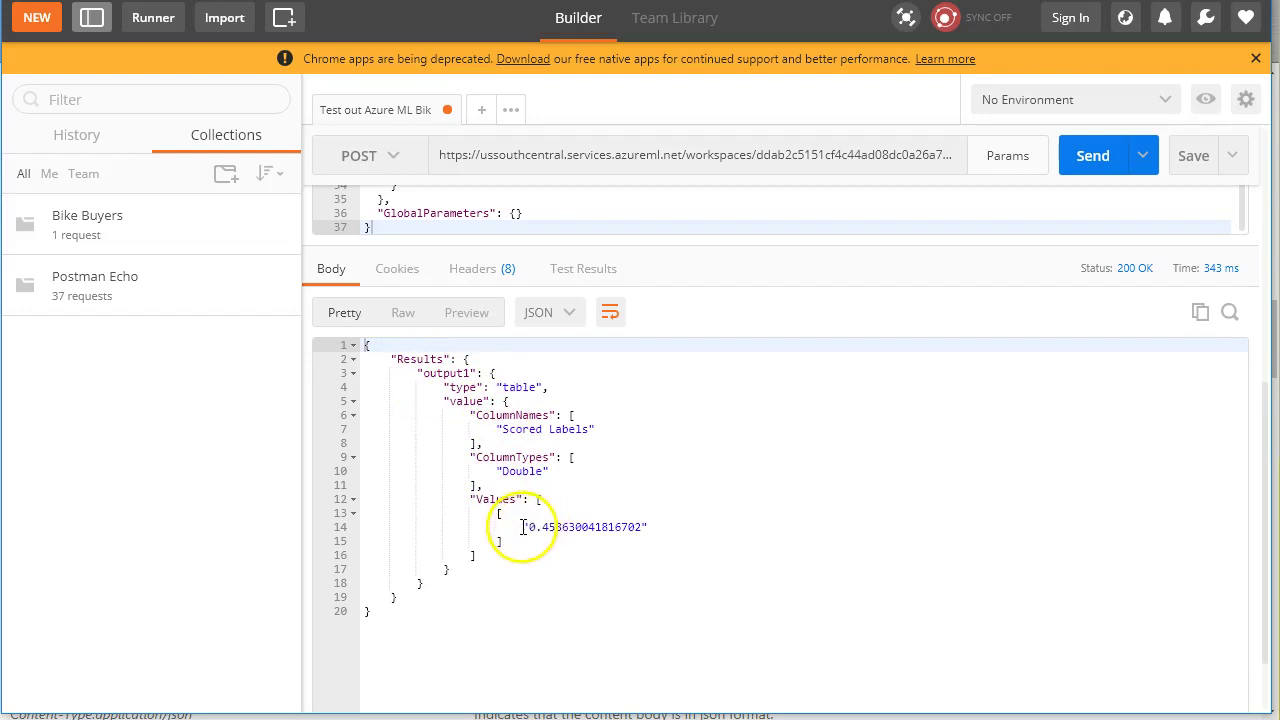
drag(530, 527, 644, 527)
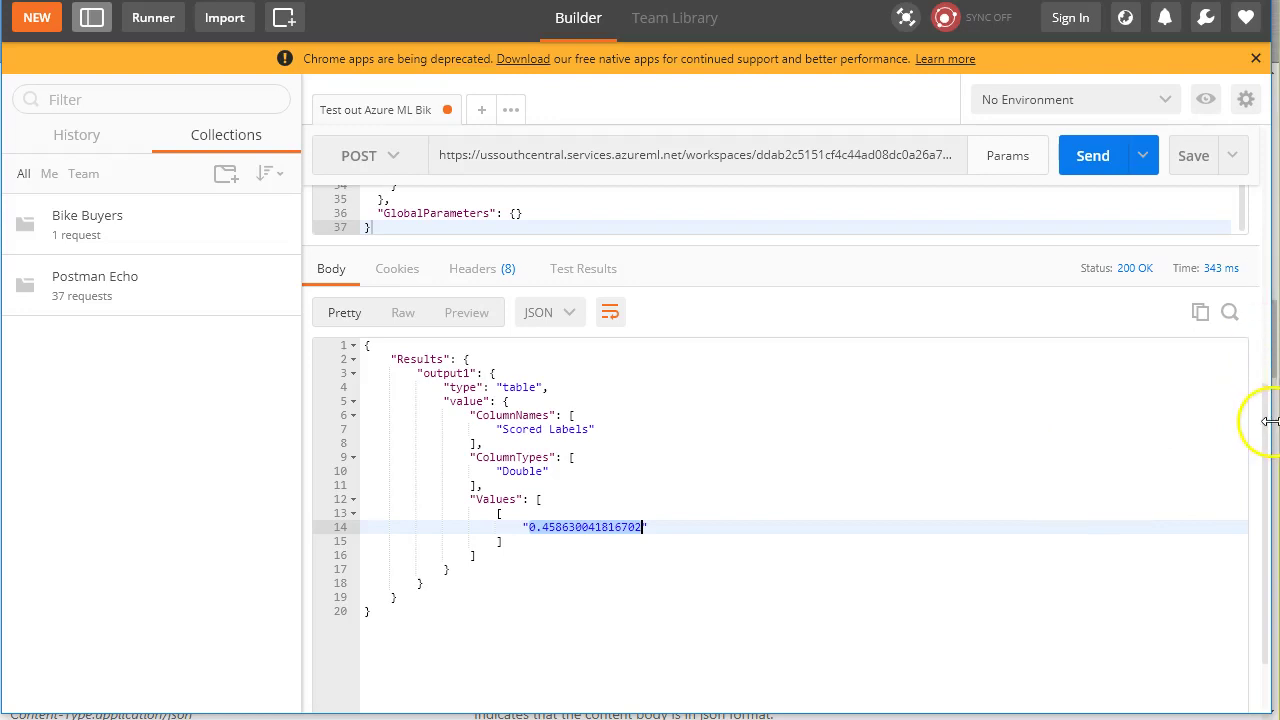
scroll(1237, 405, up, 2)
scroll(1233, 413, down, 4)
scroll(1233, 413, up, 5)
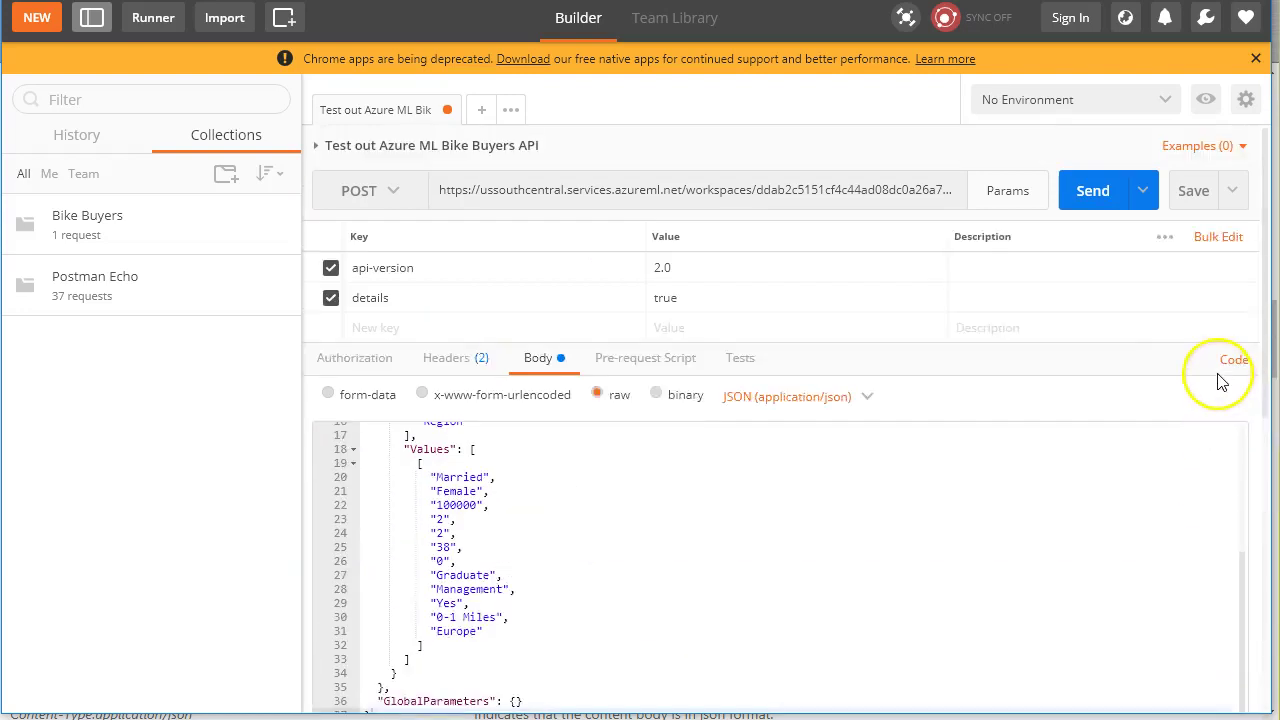
Step: Generate the request's code snippet in C# (RestSharp)
click(1233, 362)
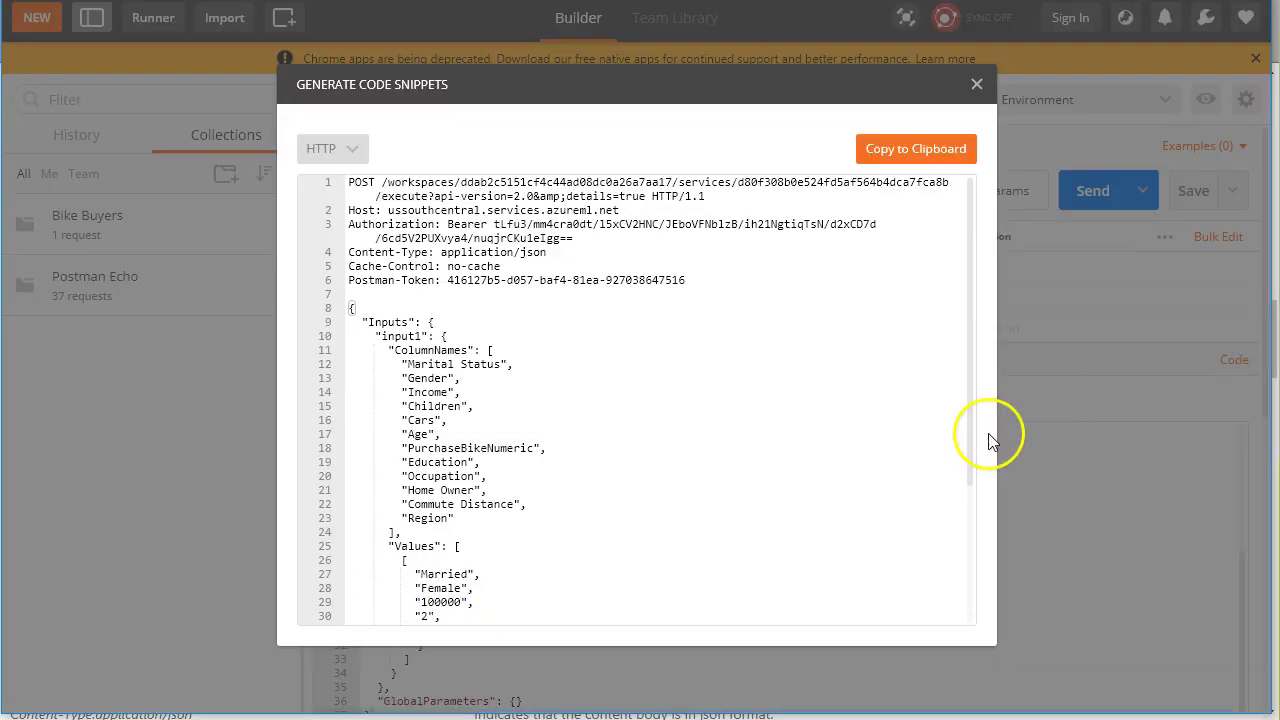
click(343, 152)
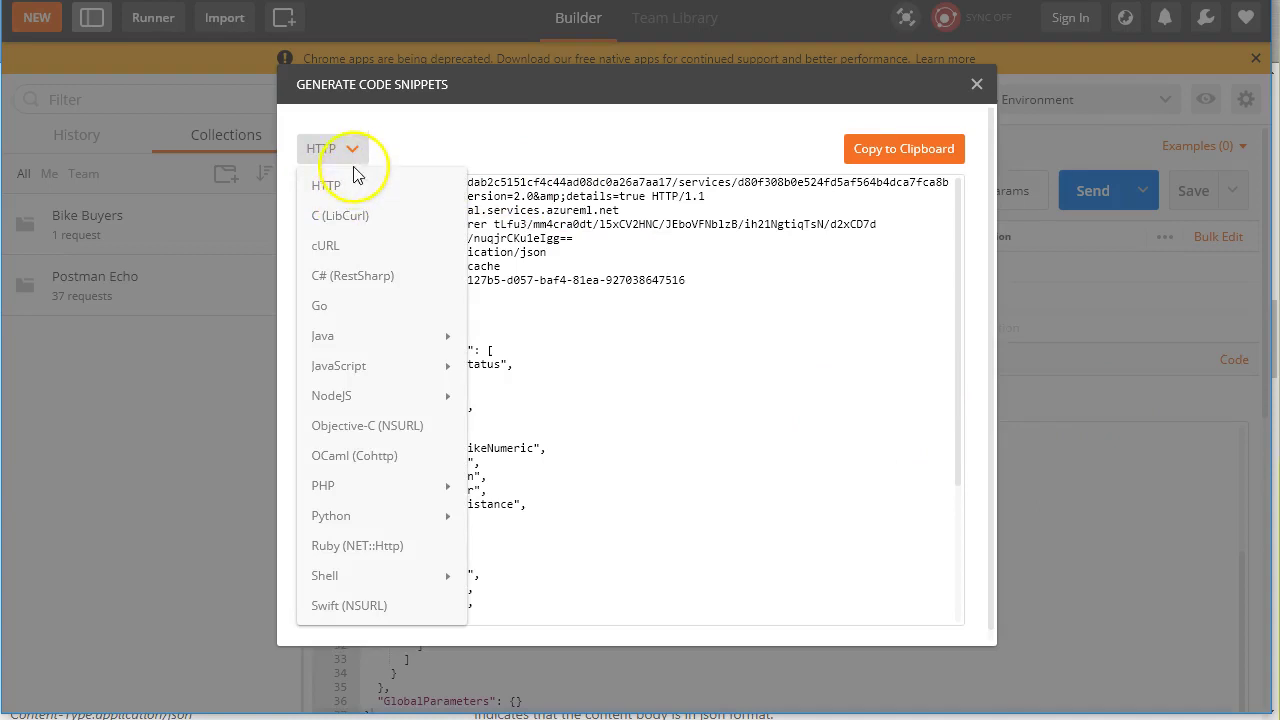
click(355, 156)
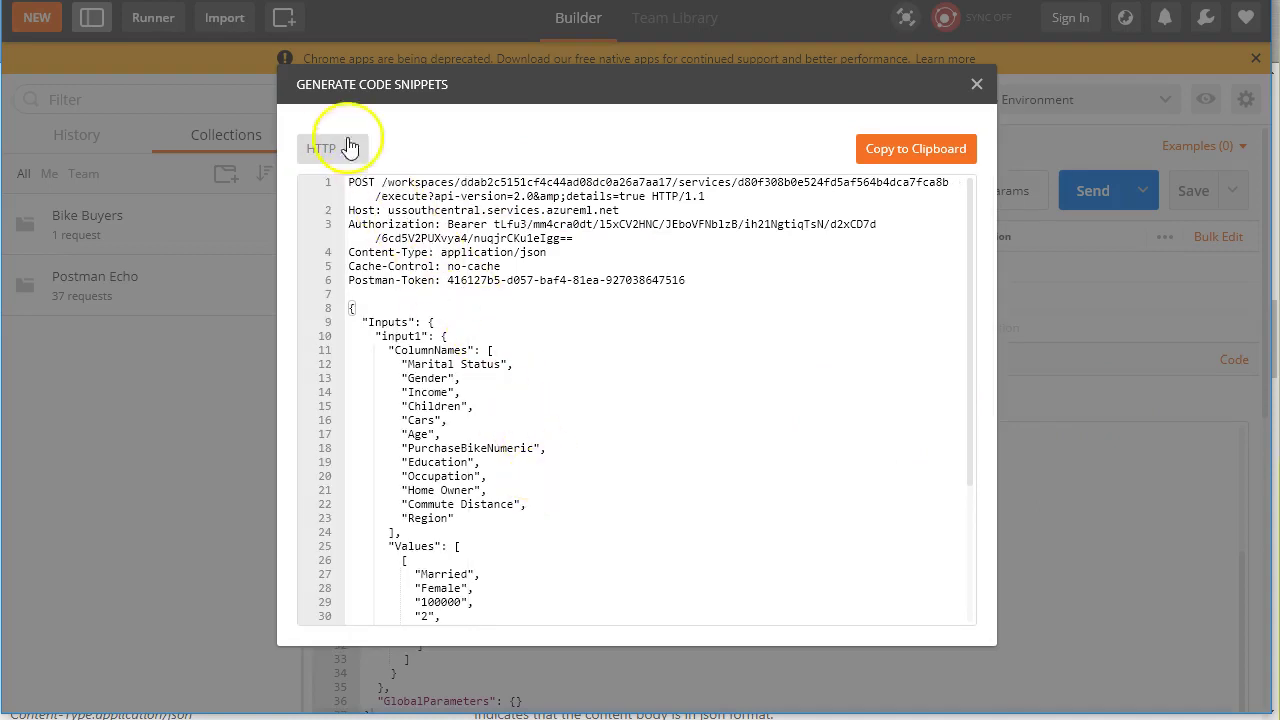
click(353, 155)
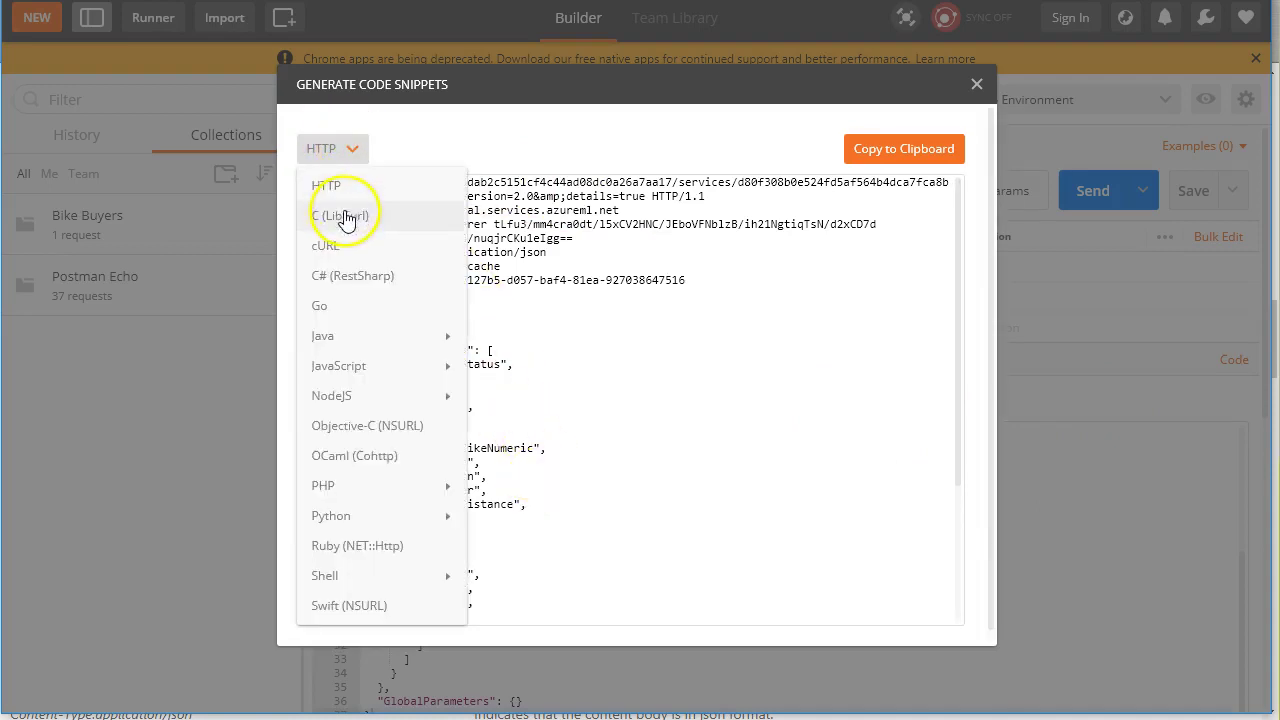
mouse_move(344, 371)
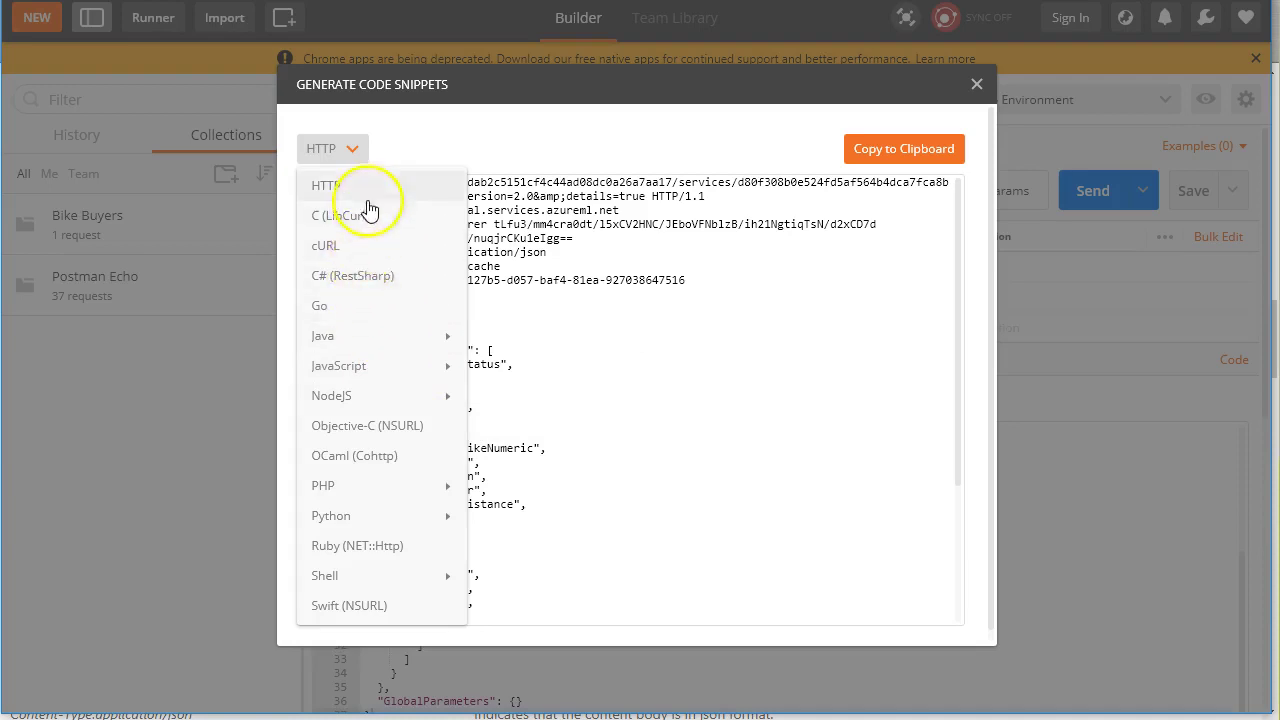
click(358, 280)
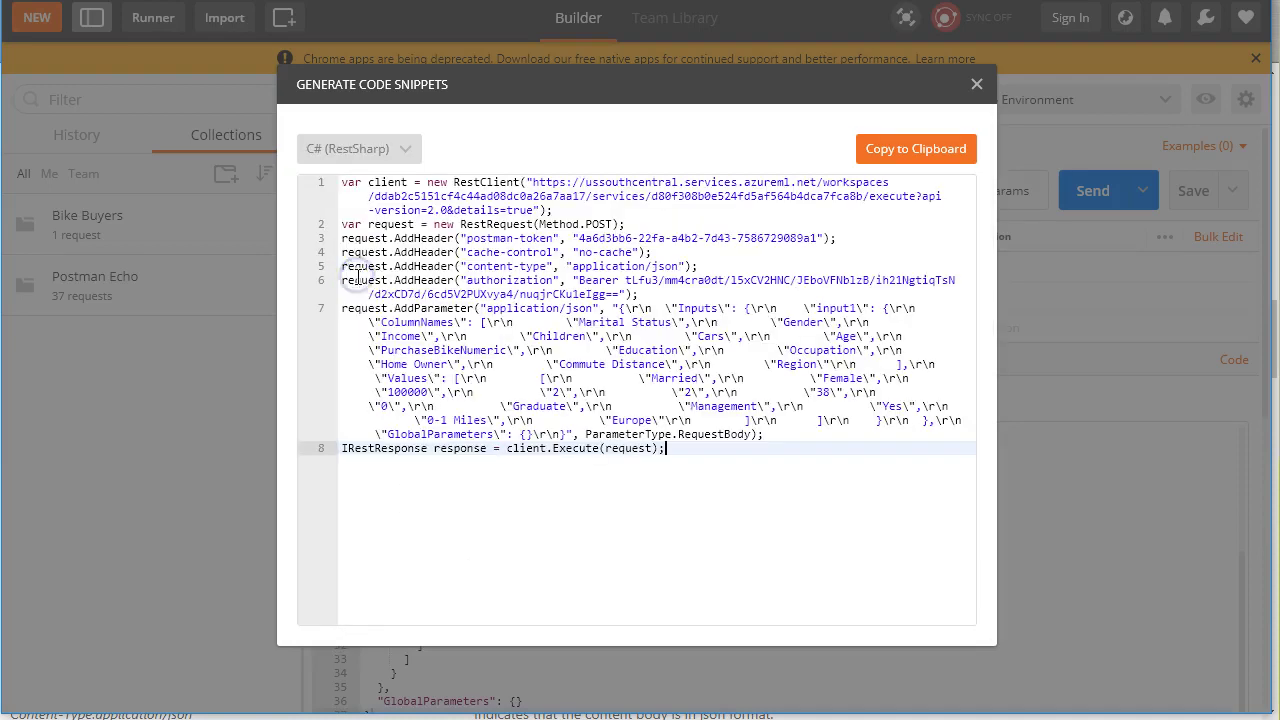